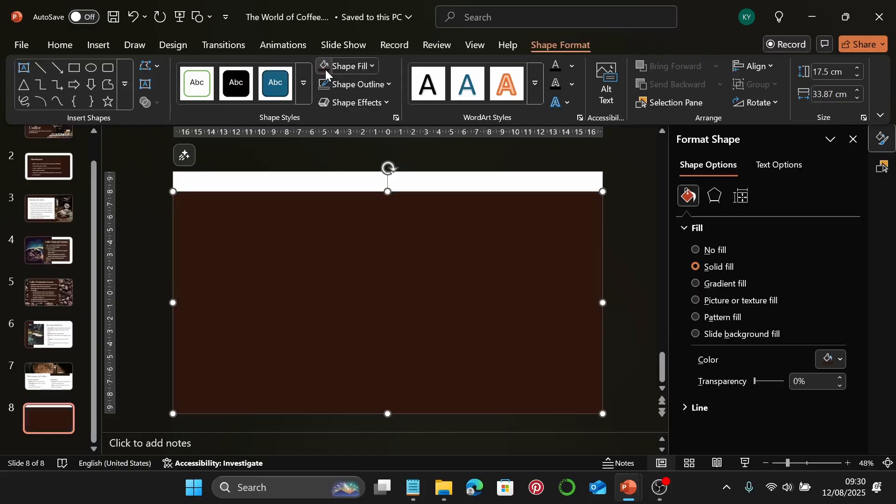
# Step: Search the stock images for "coffee" and insert the photo of the curly-haired woman with a spoon and iced drink on slide 8
pyautogui.click(537, 182)
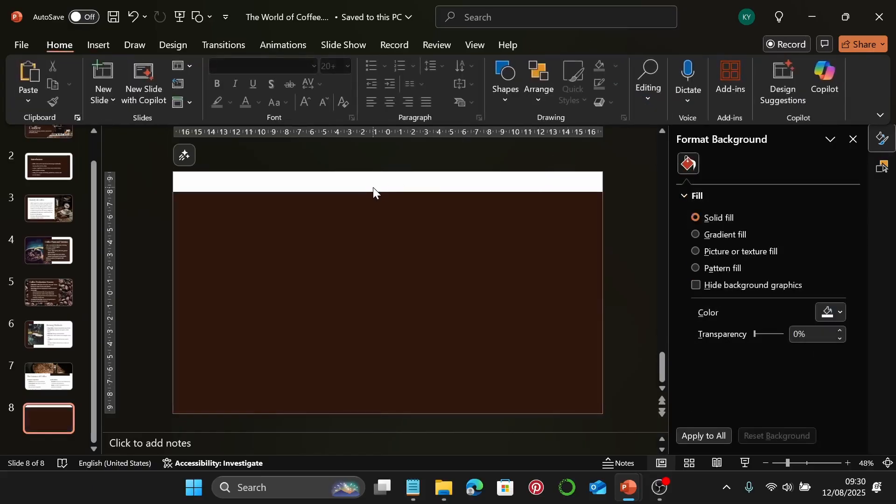
pyautogui.click(112, 44)
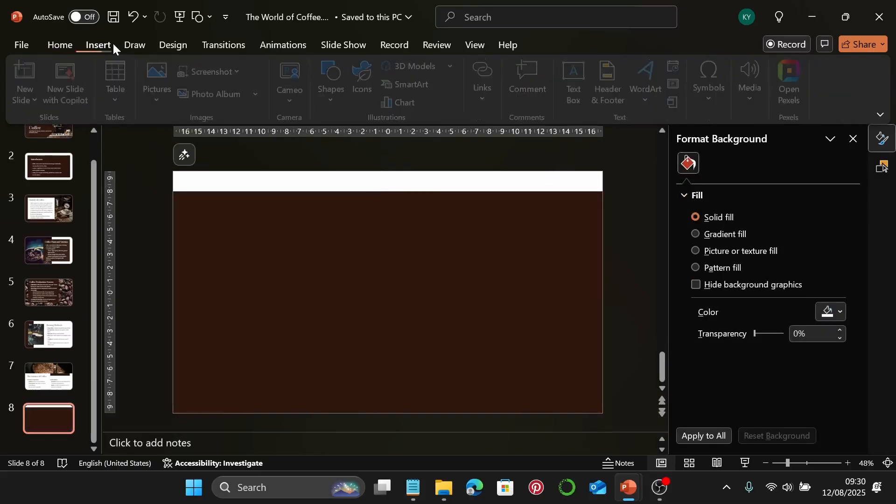
pyautogui.click(159, 84)
pyautogui.click(228, 183)
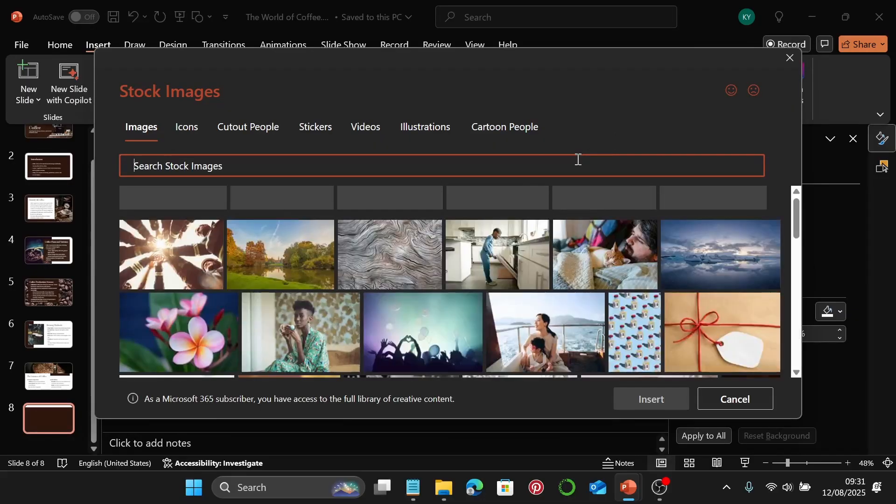
pyautogui.write('coffee')
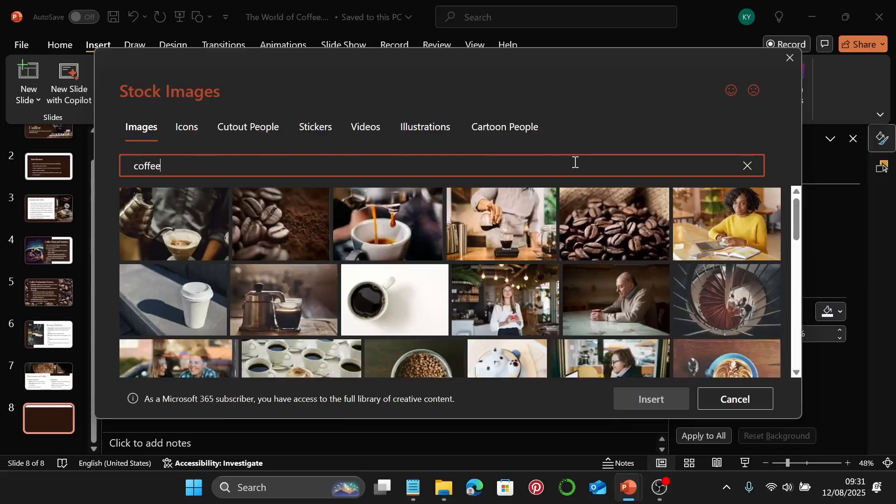
pyautogui.scroll(-2, 587, 262)
pyautogui.scroll(-10, 587, 264)
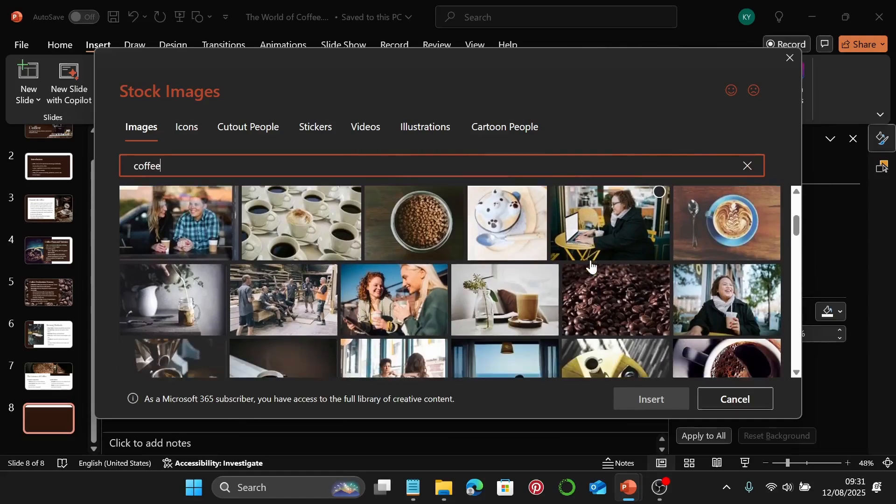
pyautogui.scroll(-1, 592, 266)
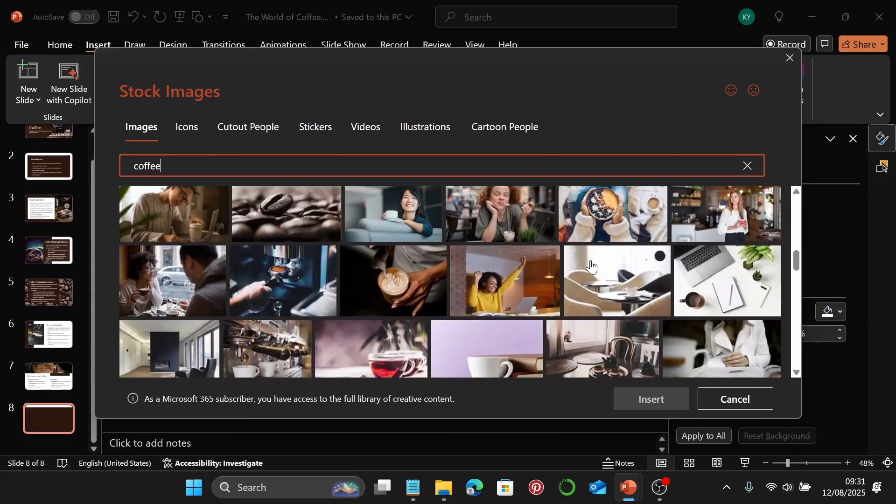
pyautogui.scroll(1, 592, 267)
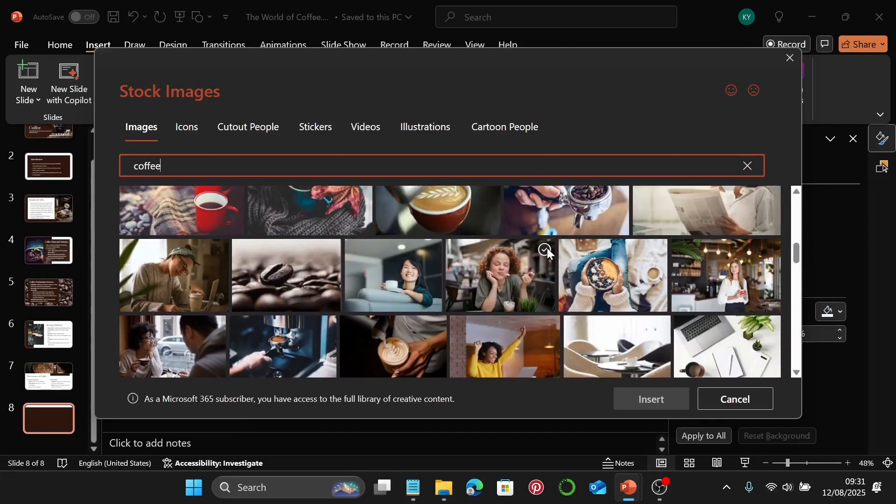
pyautogui.click(547, 248)
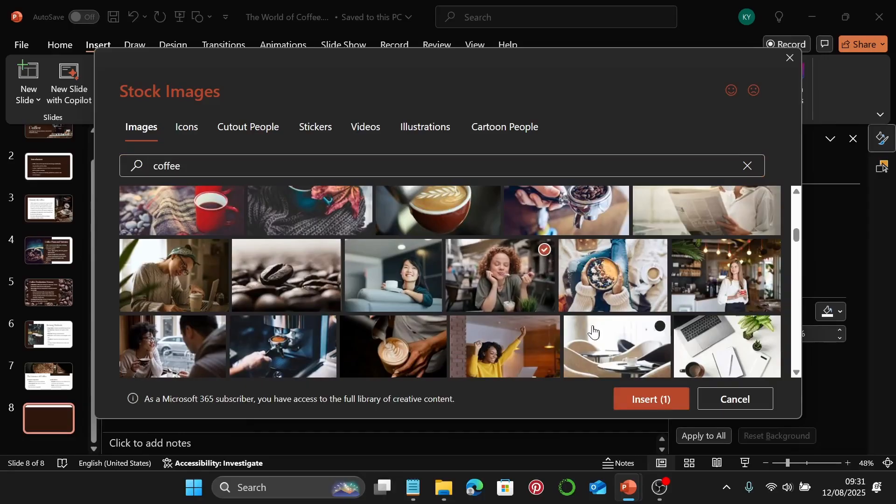
pyautogui.click(665, 400)
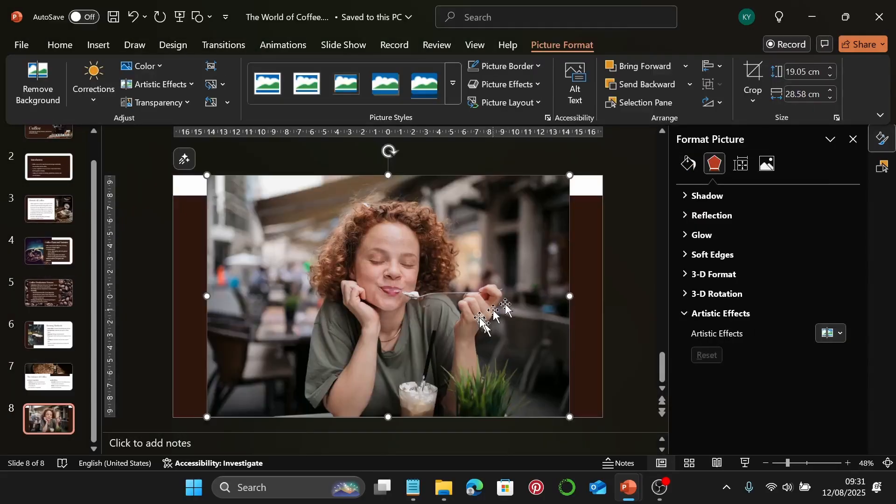
# Step: Set the inserted photo's height to 15 cm
pyautogui.click(792, 71)
pyautogui.write('15')
pyautogui.press('Return')
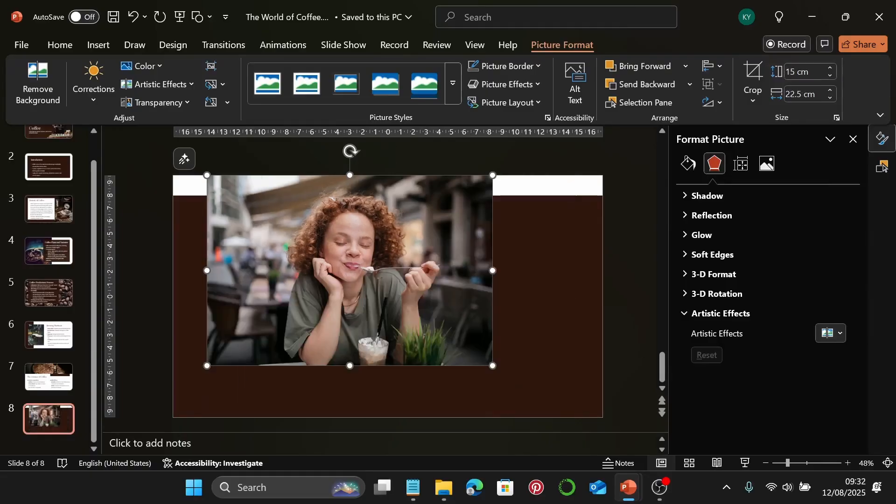
# Step: Crop the photo to about 12.7 cm wide with the woman centred in the frame, and place it in the slide's upper-left corner
pyautogui.click(756, 73)
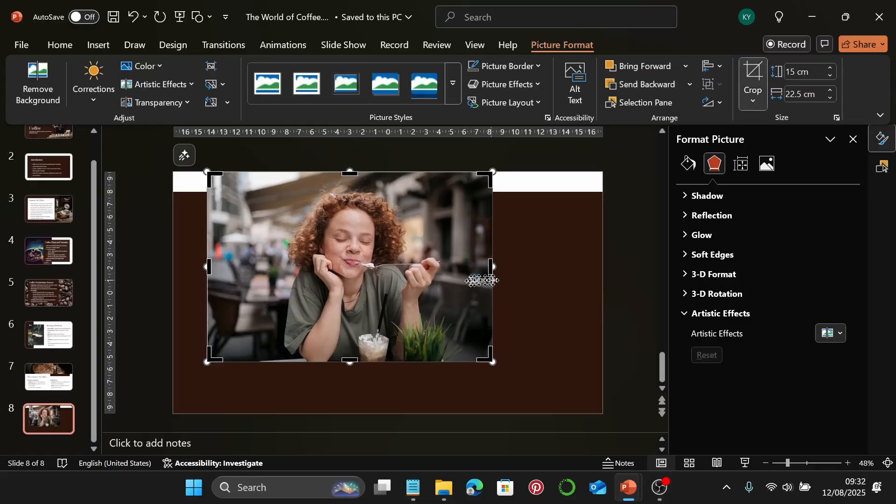
pyautogui.moveTo(485, 270); pyautogui.dragTo(369, 270)
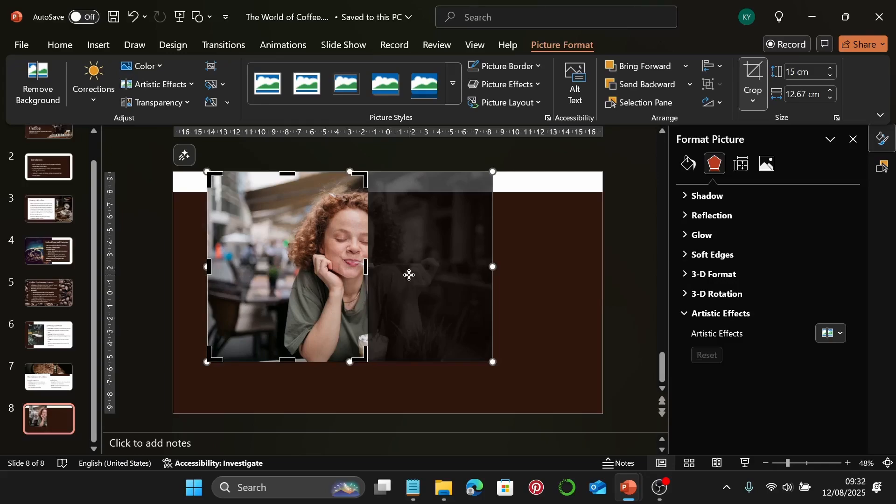
pyautogui.moveTo(340, 280); pyautogui.dragTo(298, 269)
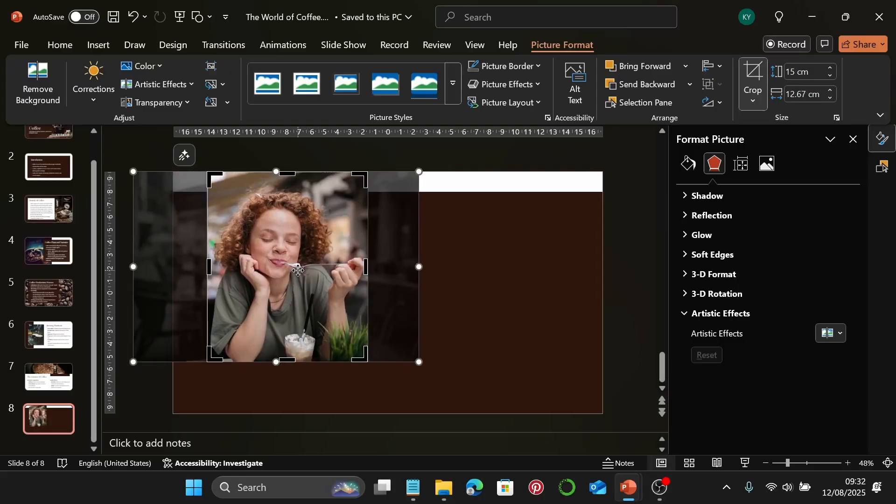
pyautogui.press('Escape')
pyautogui.moveTo(303, 258); pyautogui.dragTo(268, 256)
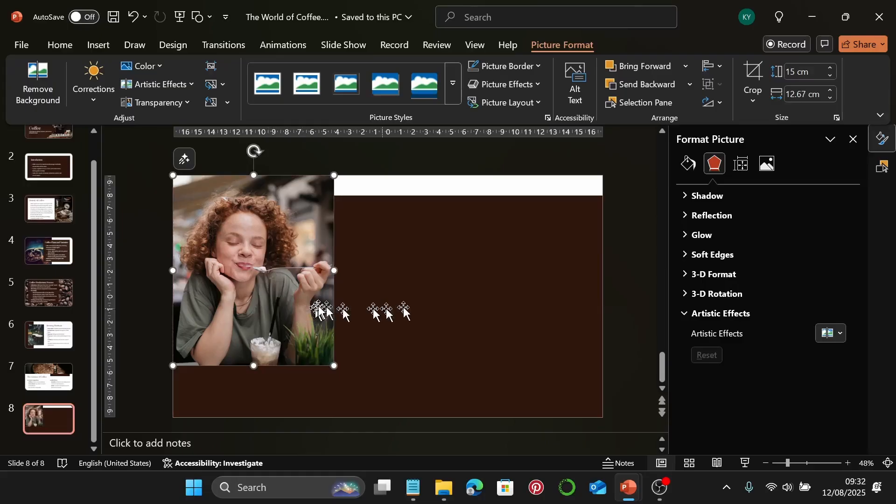
pyautogui.click(427, 186)
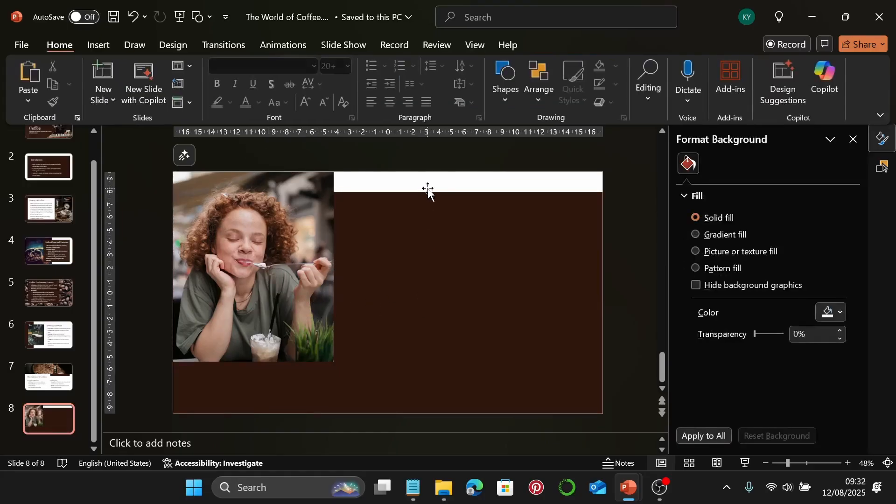
# Step: Draw a rectangle about 9 cm wide and 2.5 cm high across the photo's lower edge and fill it white
pyautogui.click(507, 79)
pyautogui.click(534, 136)
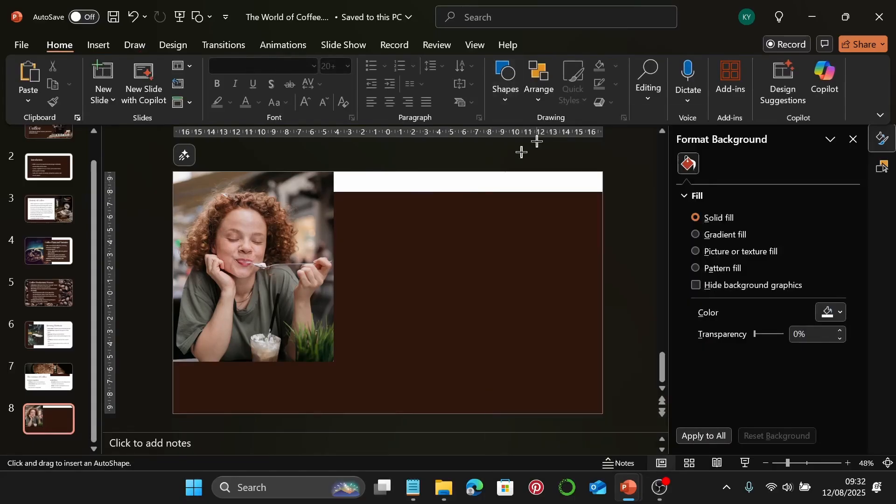
pyautogui.moveTo(200, 345); pyautogui.dragTo(313, 377)
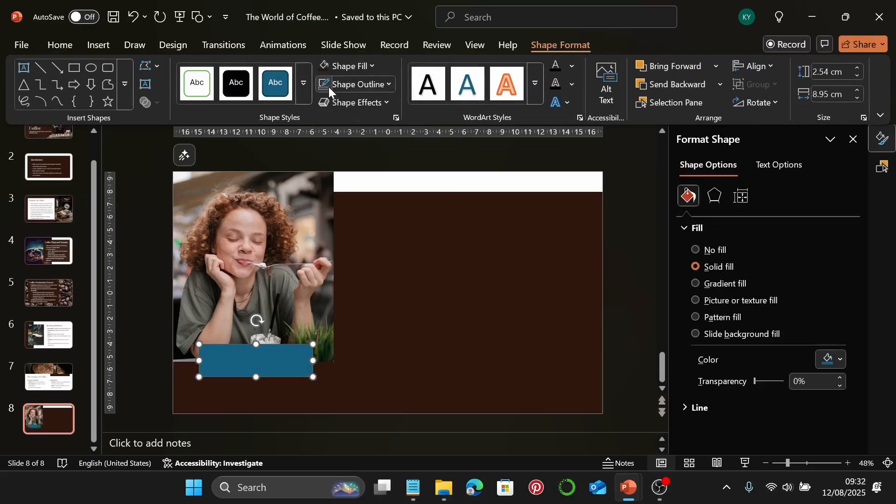
pyautogui.click(348, 65)
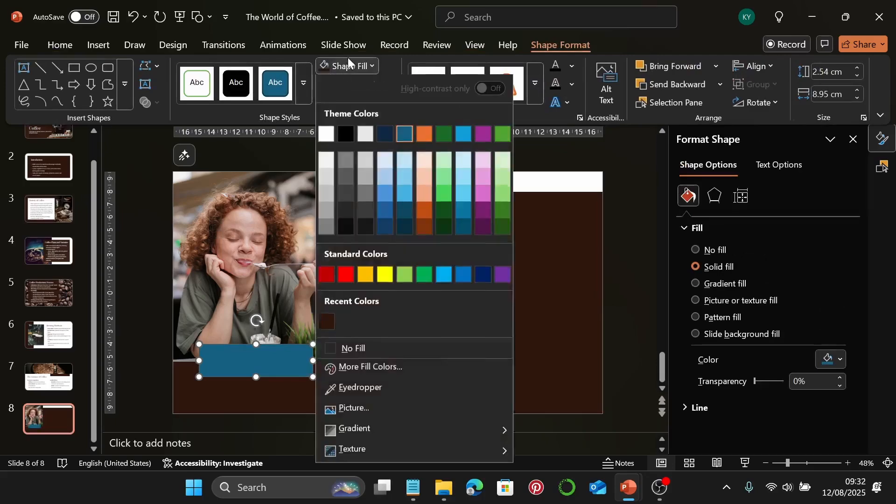
pyautogui.click(326, 135)
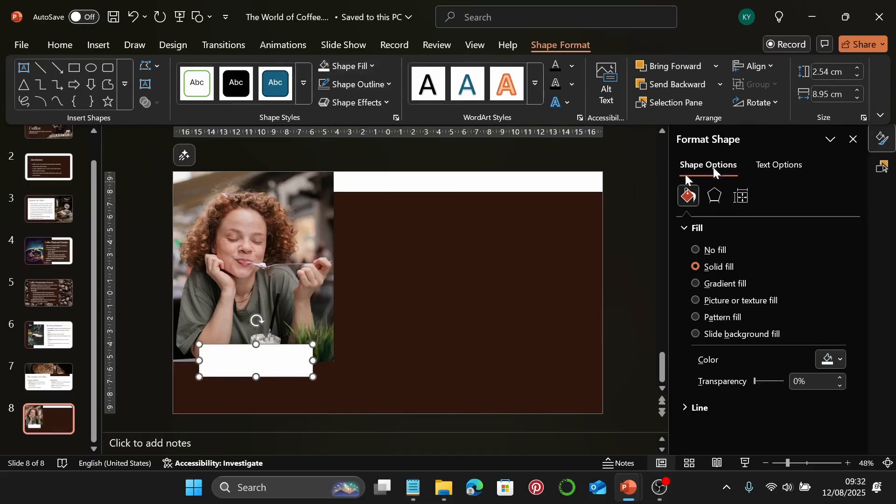
# Step: Set the white rectangle's height to 2.6 cm and its width to 8.7 cm
pyautogui.click(826, 73)
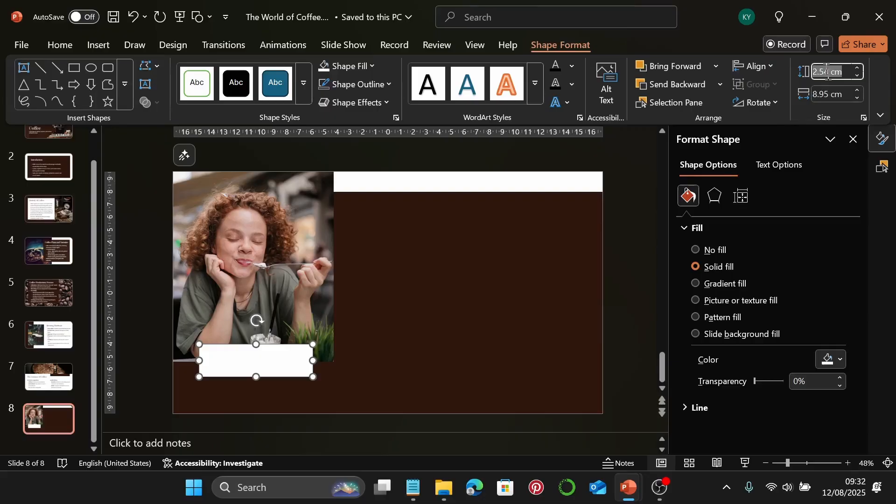
pyautogui.write('2.6')
pyautogui.press('Return')
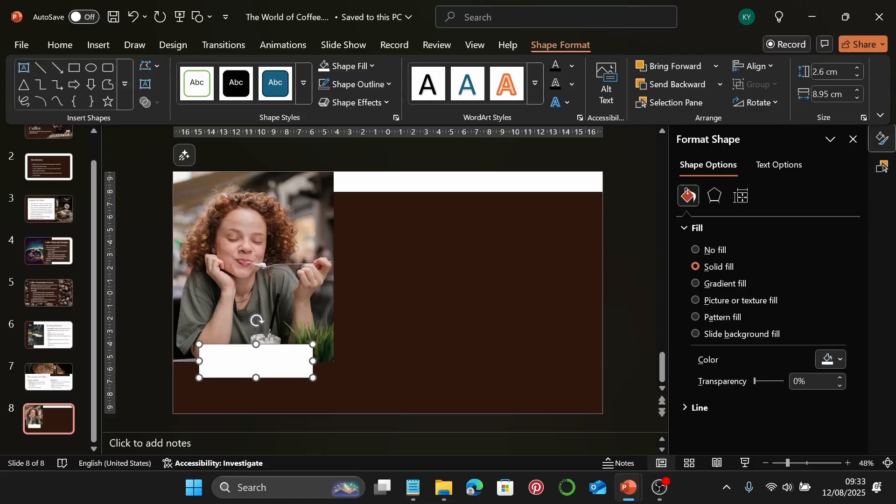
pyautogui.click(824, 93)
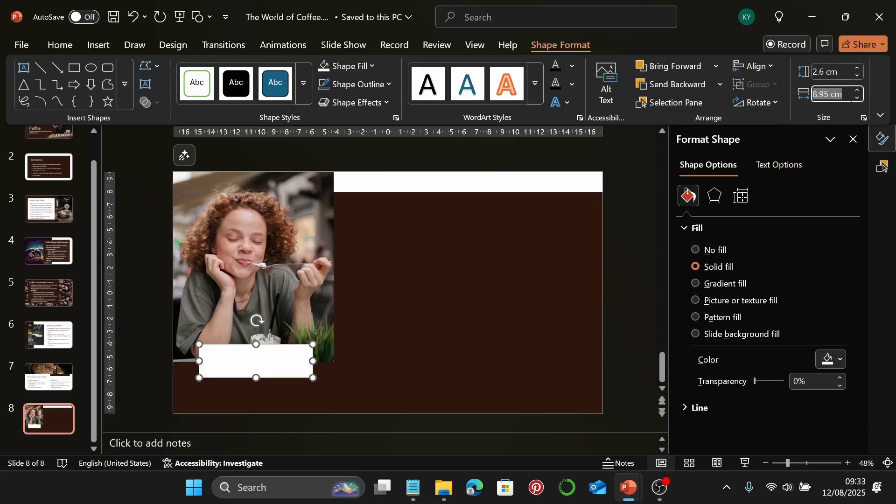
pyautogui.write('8.7')
pyautogui.press('Return')
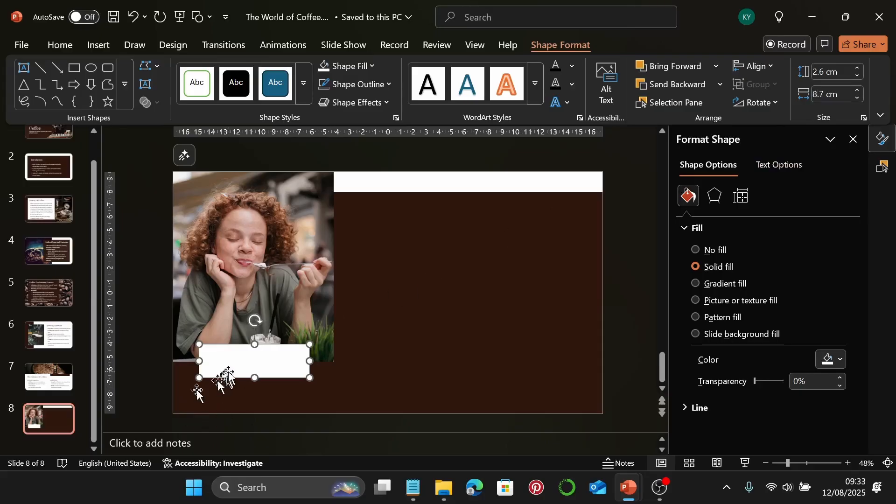
# Step: Move the white rectangle slightly down and left so it overlaps the photo's lower edge near the slide's left side
pyautogui.moveTo(236, 363); pyautogui.dragTo(230, 370)
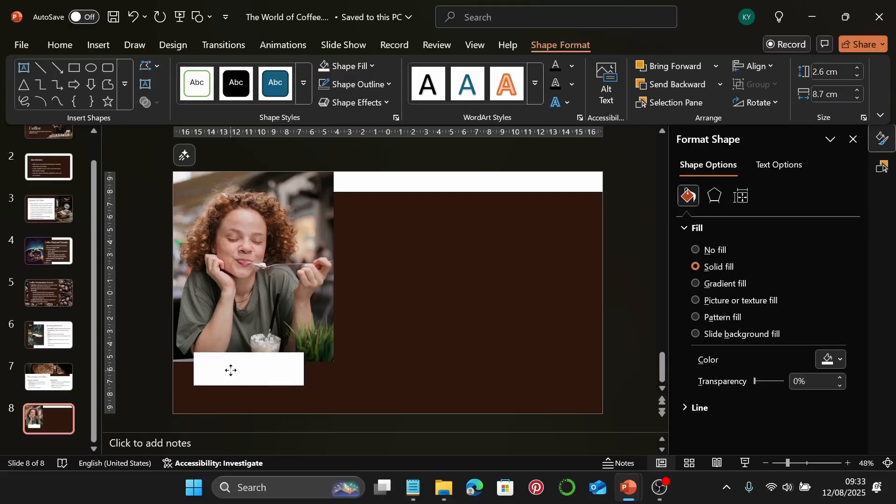
pyautogui.moveTo(230, 370); pyautogui.dragTo(231, 370)
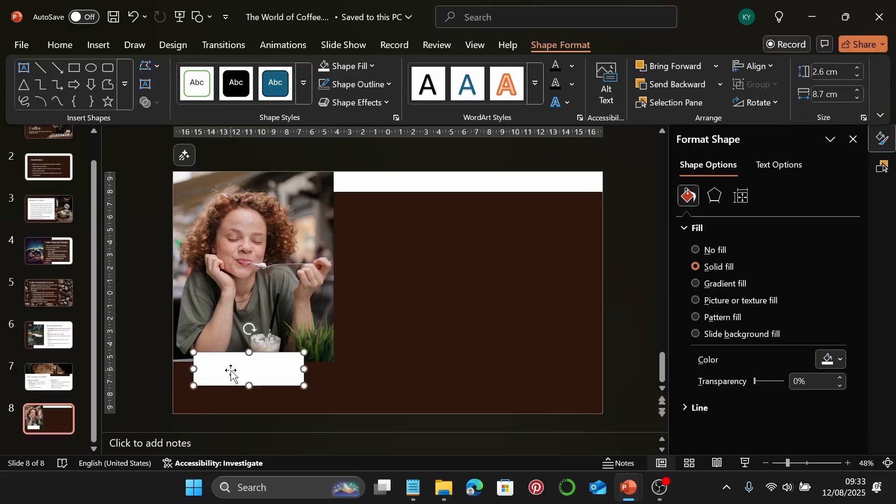
pyautogui.press('Left')
pyautogui.press('Left')
pyautogui.press('Left')
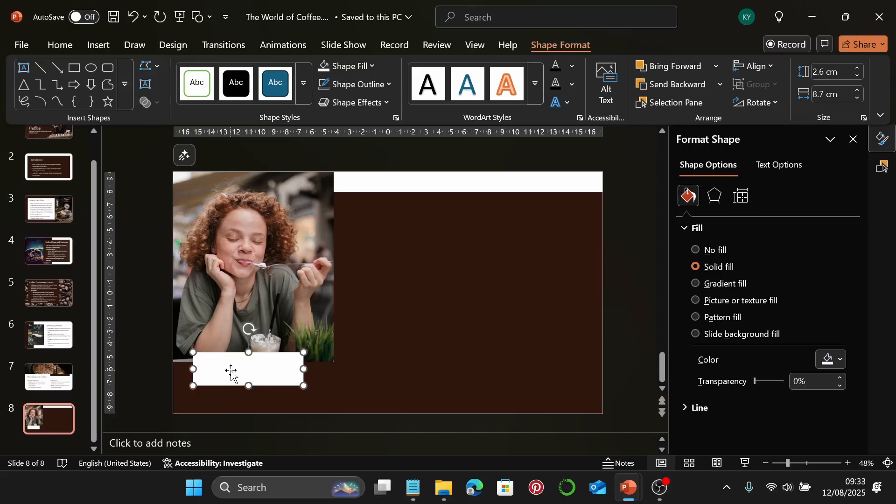
pyautogui.press('Left')
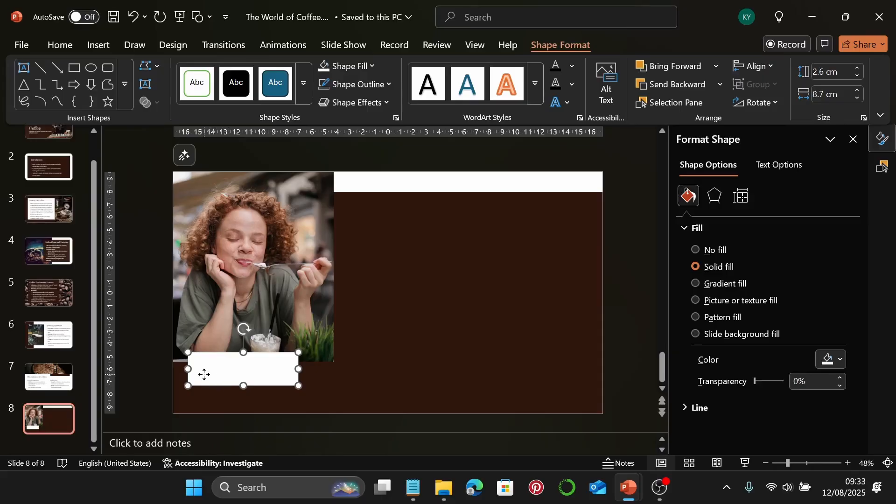
# Step: Duplicate the white rectangle, offset the copy slightly up and right, and fill it with the recently used dark brown
pyautogui.moveTo(207, 376); pyautogui.dragTo(209, 370)
pyautogui.press('Down')
pyautogui.press('Down')
pyautogui.press('Down')
pyautogui.press('Down')
pyautogui.press('Down')
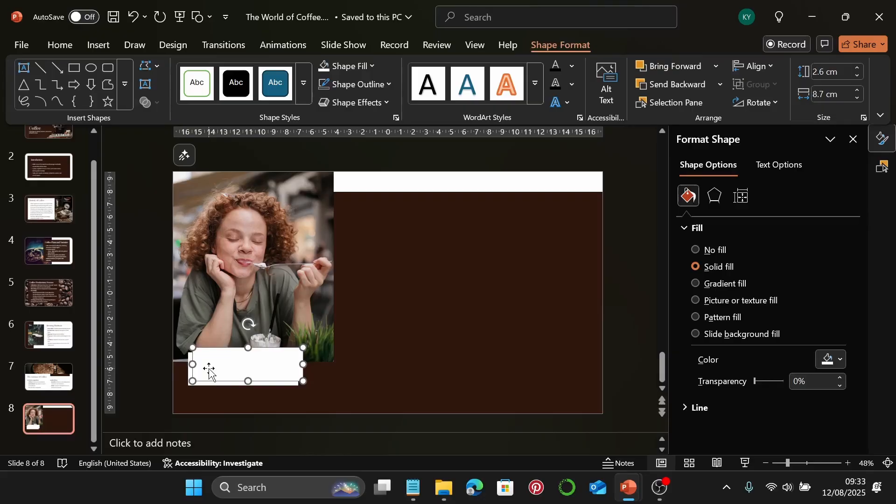
pyautogui.click(346, 66)
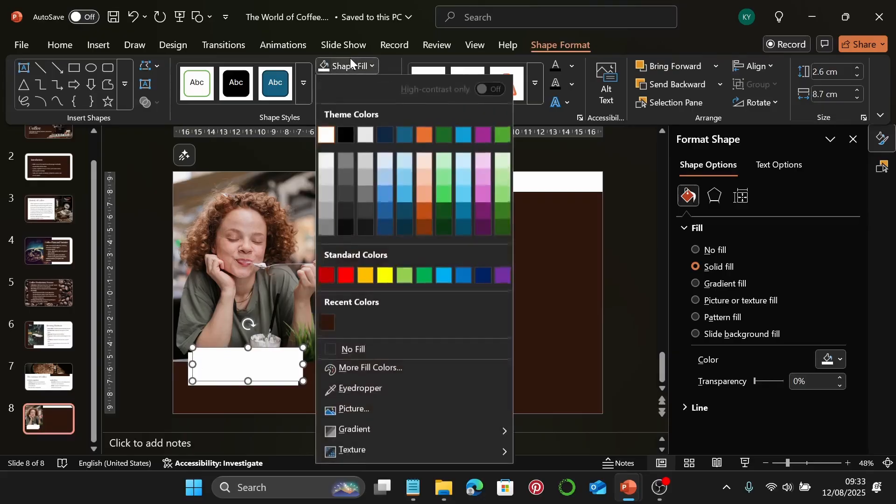
pyautogui.click(326, 322)
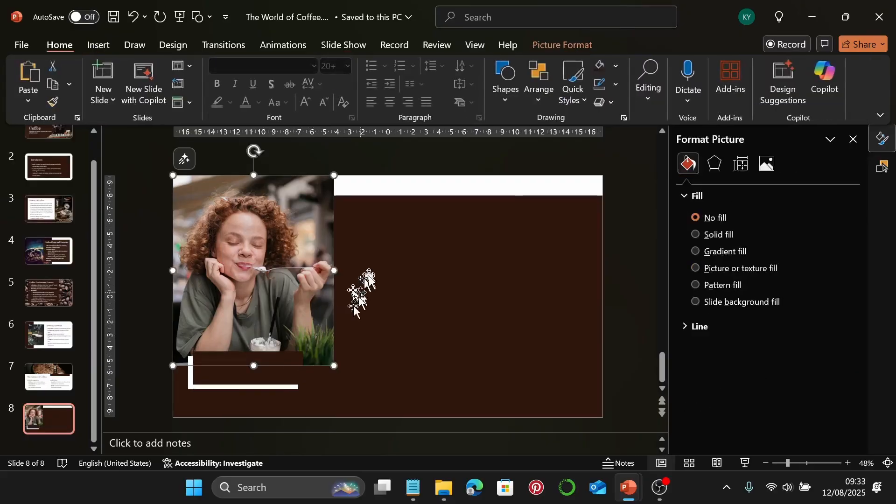
pyautogui.click(630, 265)
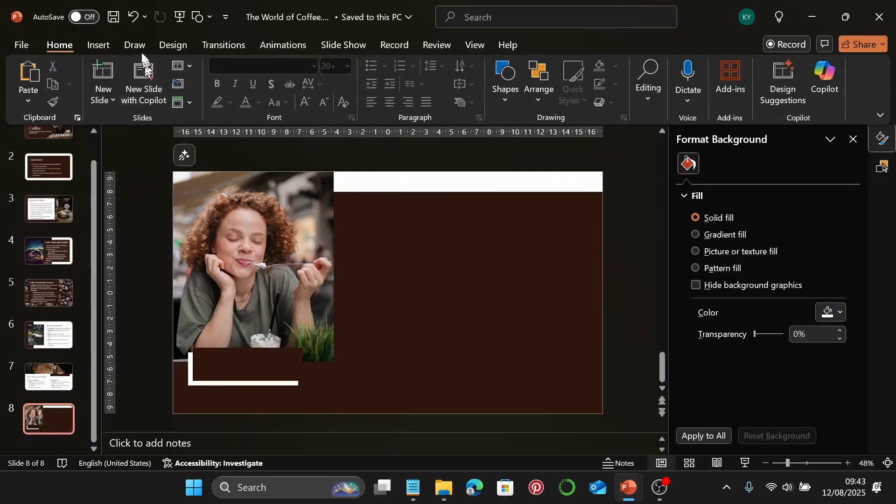
# Step: Start a text box and copy the heading "Coffee Culture" from the Notepad notes for it, returning to the PowerPoint slide
pyautogui.click(105, 45)
pyautogui.click(577, 89)
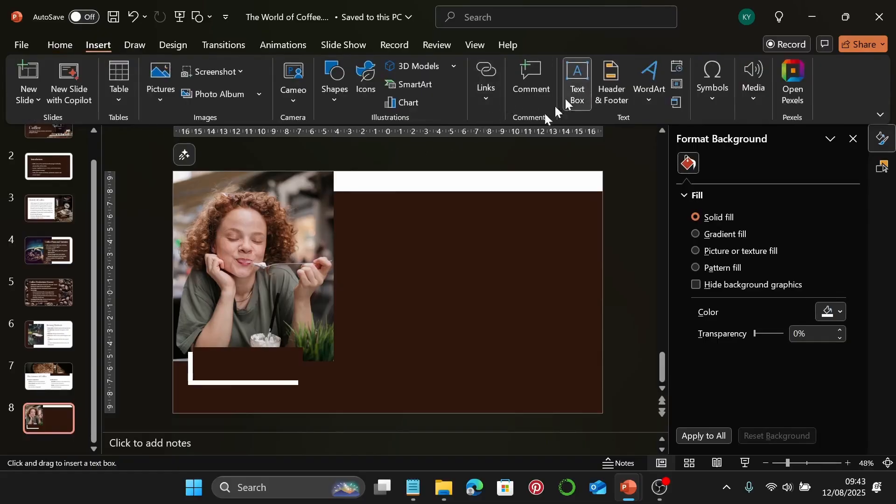
pyautogui.click(412, 488)
pyautogui.scroll(-2, 643, 302)
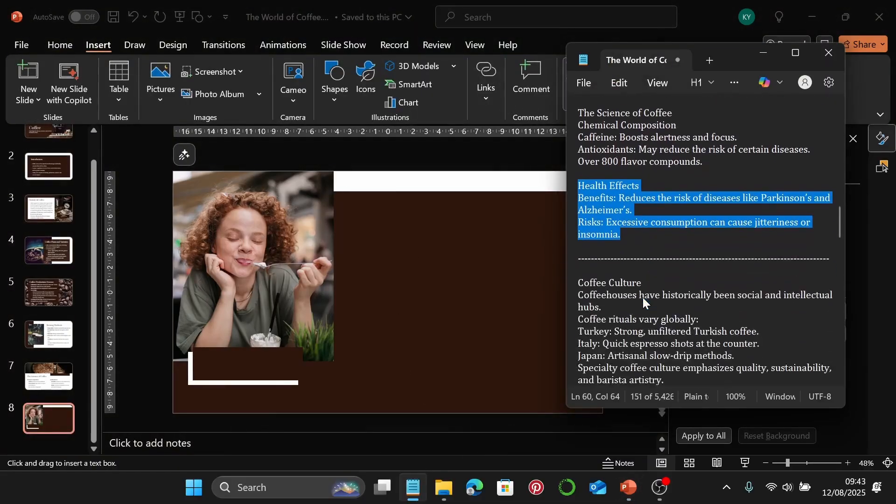
pyautogui.scroll(-2, 644, 302)
pyautogui.moveTo(652, 211); pyautogui.dragTo(577, 212)
pyautogui.hotkey('ctrl', 'c')
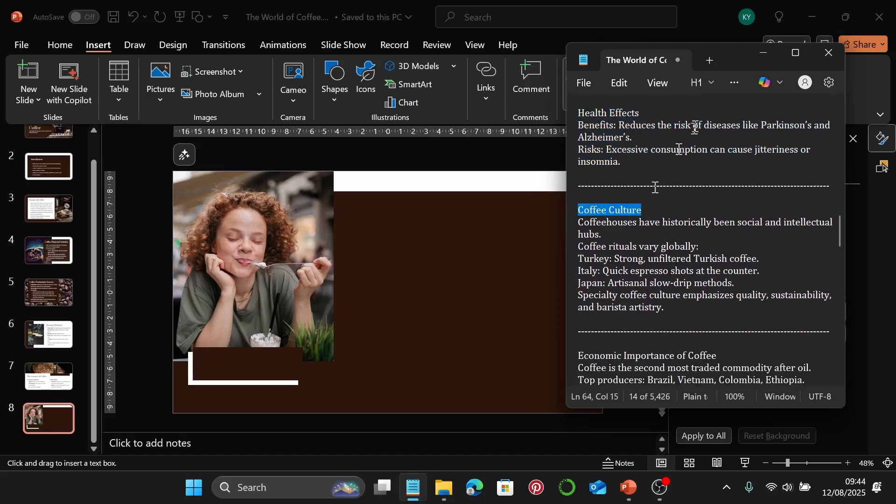
pyautogui.click(763, 52)
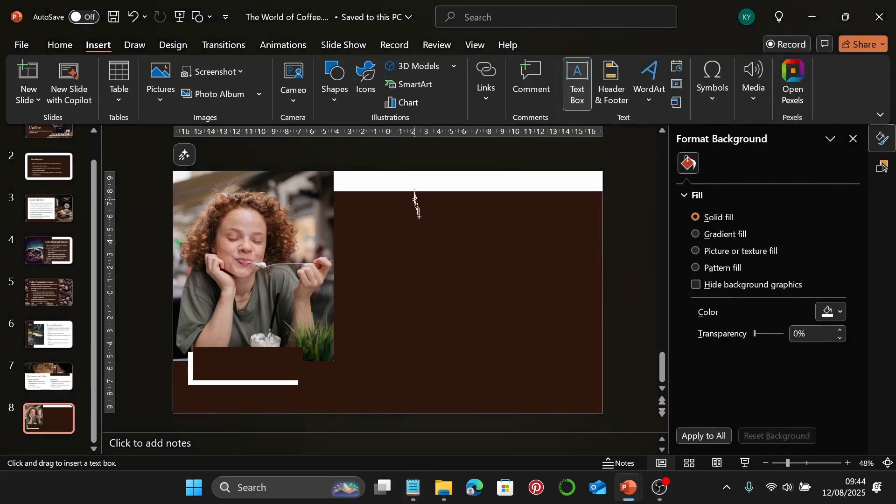
# Step: Place a text box on the brown area beside the photo and paste the heading "Coffee Culture" into it
pyautogui.moveTo(403, 225); pyautogui.dragTo(503, 232)
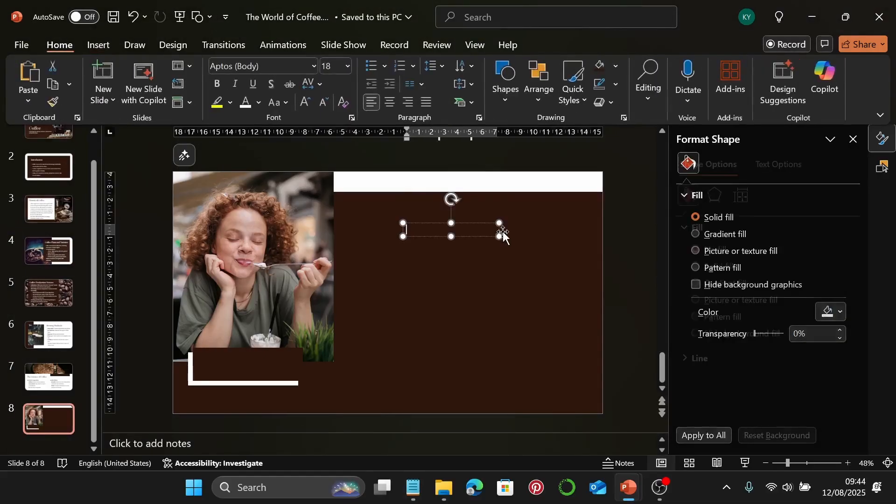
pyautogui.hotkey('ctrl', 'v')
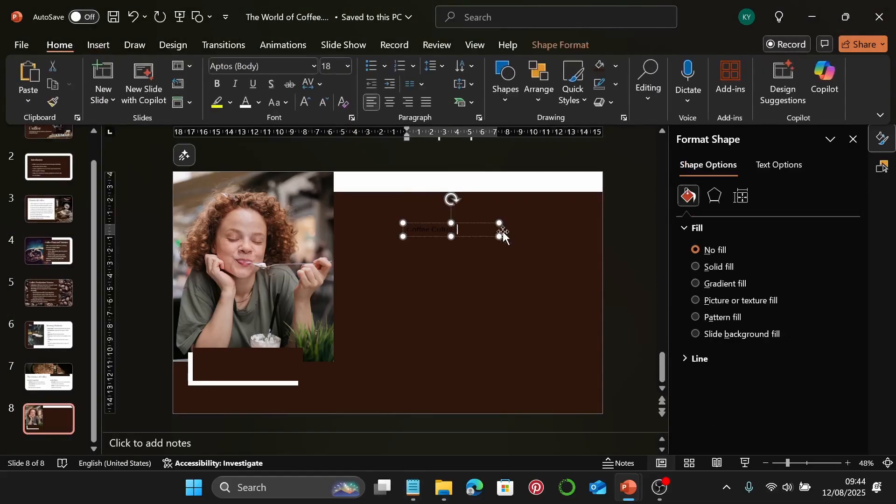
pyautogui.click(485, 225)
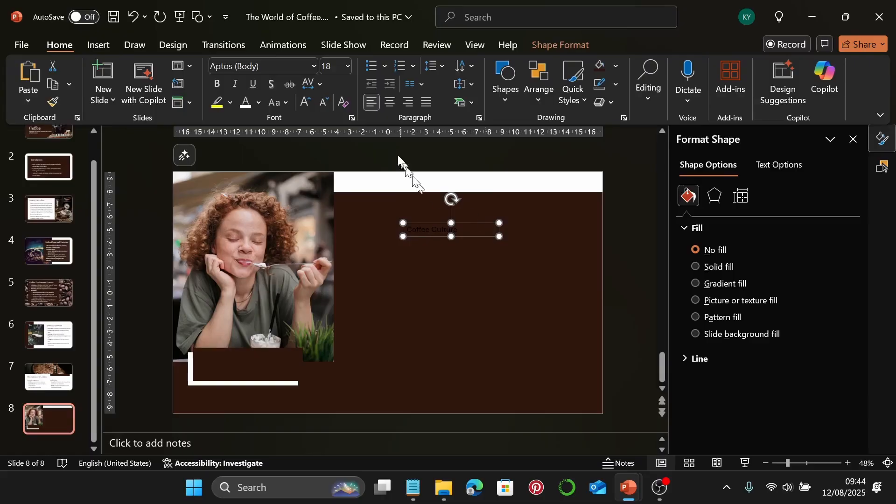
# Step: Format the "Coffee Culture" heading in Chamberi Super Display at size 44 with white text
pyautogui.click(314, 65)
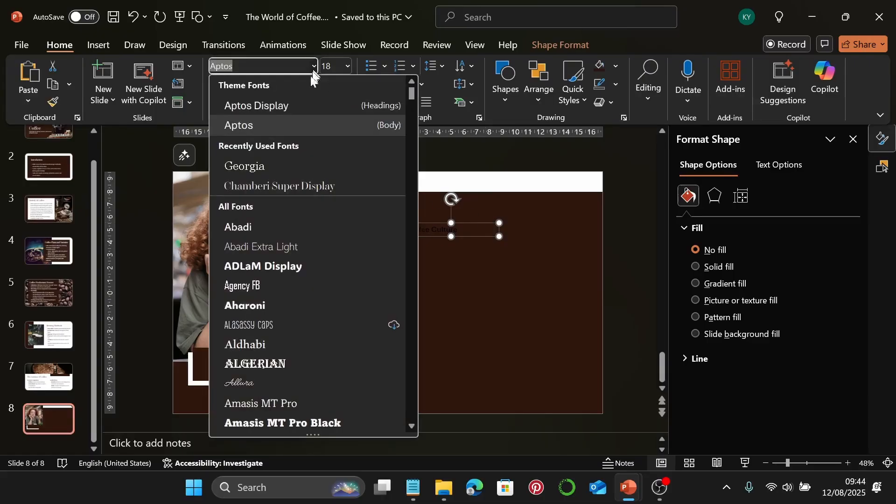
pyautogui.click(275, 183)
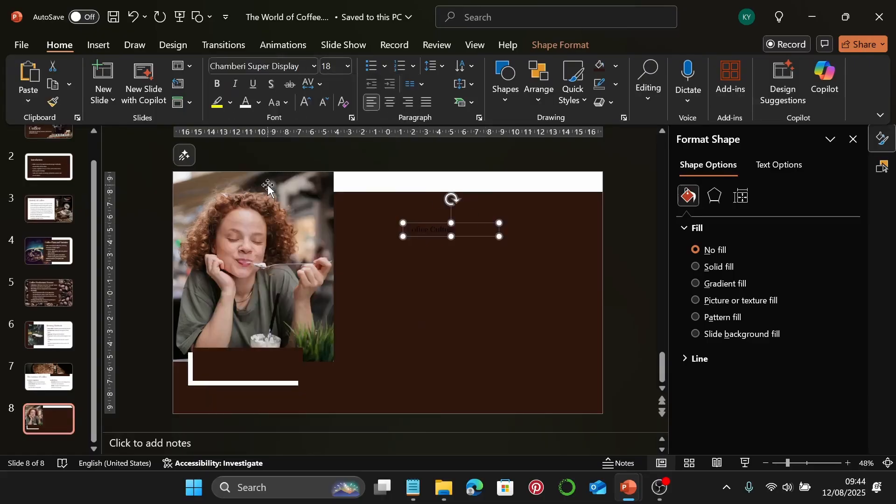
pyautogui.click(338, 67)
pyautogui.write('44')
pyautogui.press('Return')
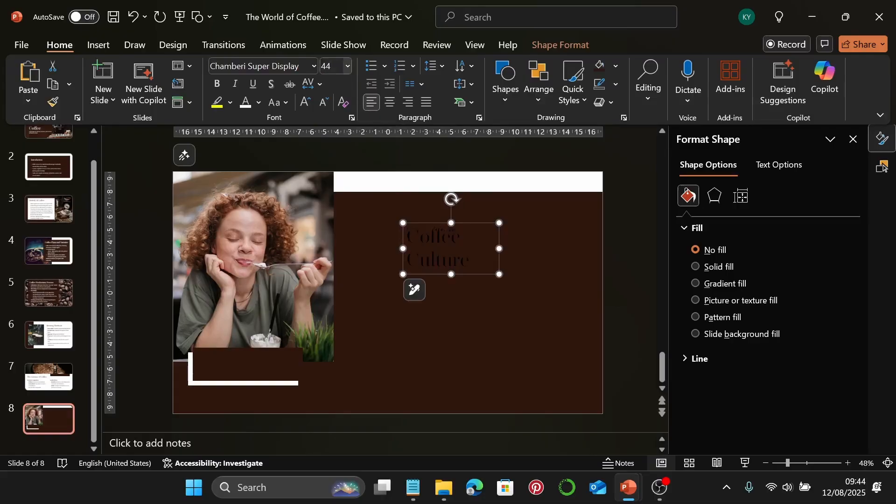
pyautogui.click(246, 102)
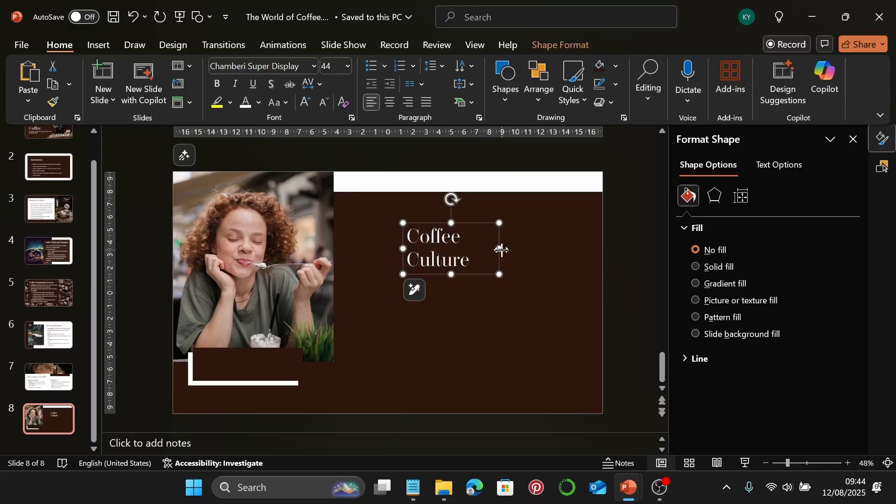
# Step: Widen the heading's text box so it fits on one line and move it next to the photo, just below the white strip
pyautogui.moveTo(501, 249); pyautogui.dragTo(543, 250)
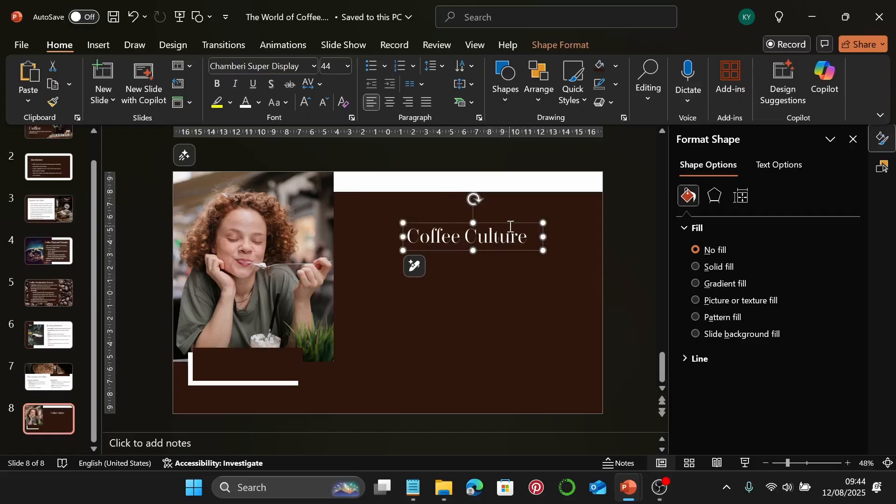
pyautogui.moveTo(509, 223); pyautogui.dragTo(454, 206)
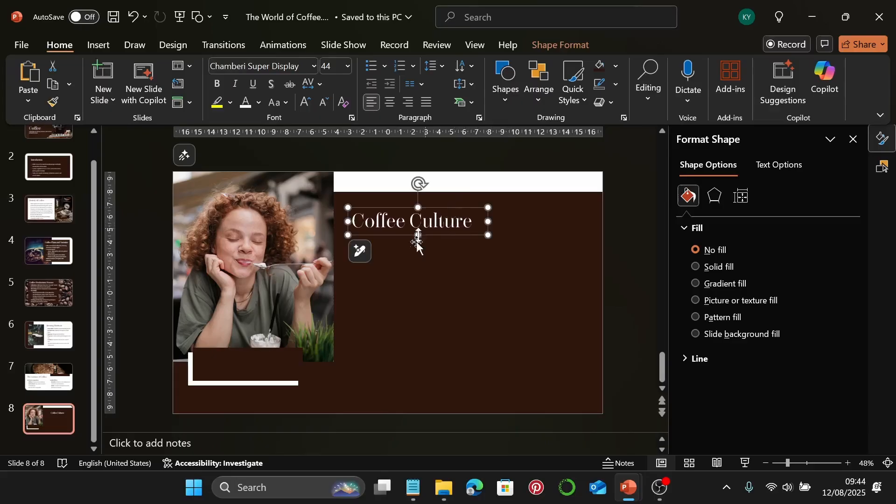
# Step: Duplicate the heading directly below itself and set the copy to Georgia at size 20
pyautogui.moveTo(488, 233); pyautogui.dragTo(495, 268)
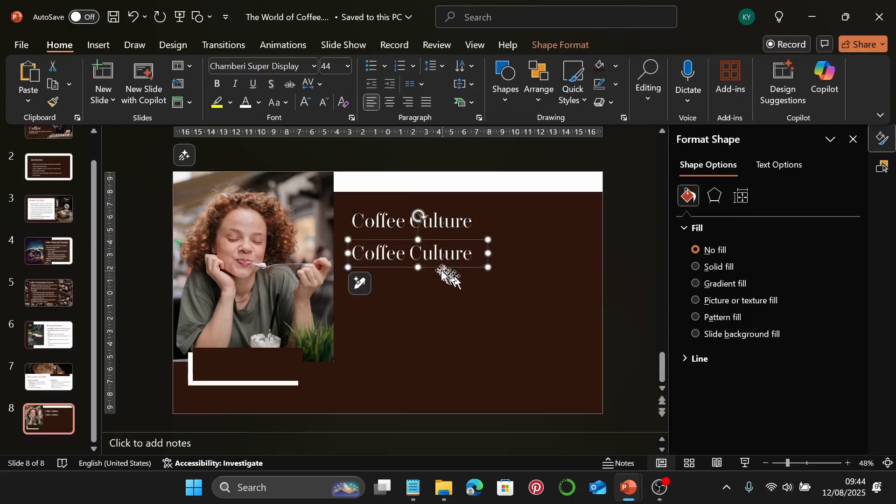
pyautogui.click(313, 66)
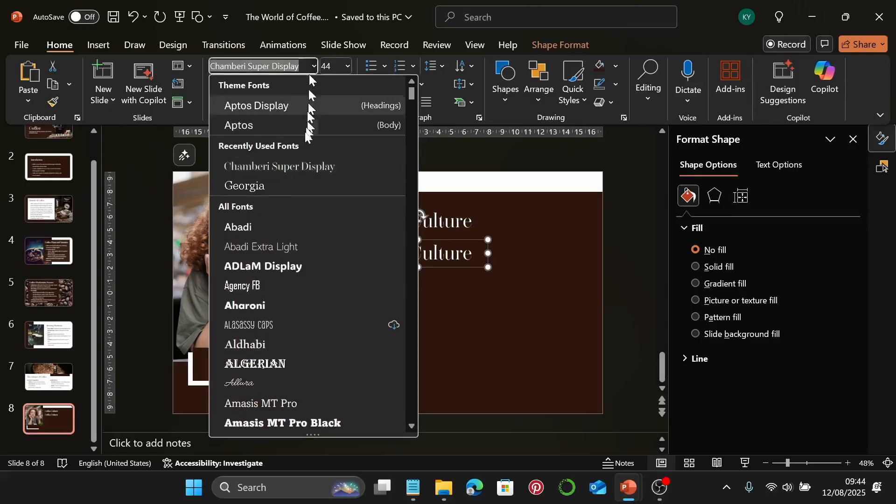
pyautogui.click(280, 185)
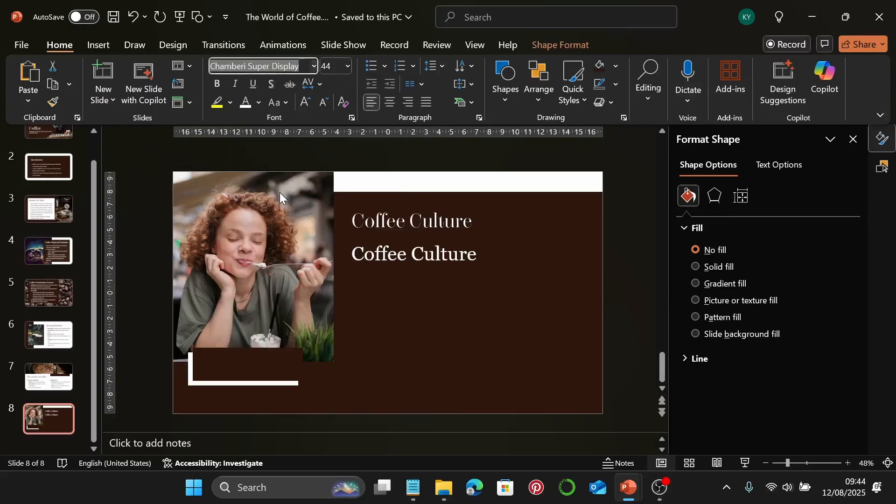
pyautogui.click(336, 67)
pyautogui.write('20')
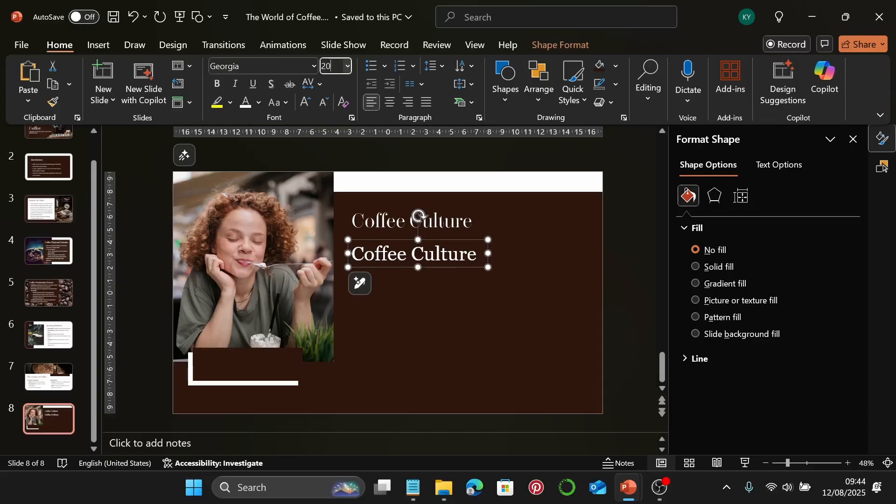
pyautogui.press('Return')
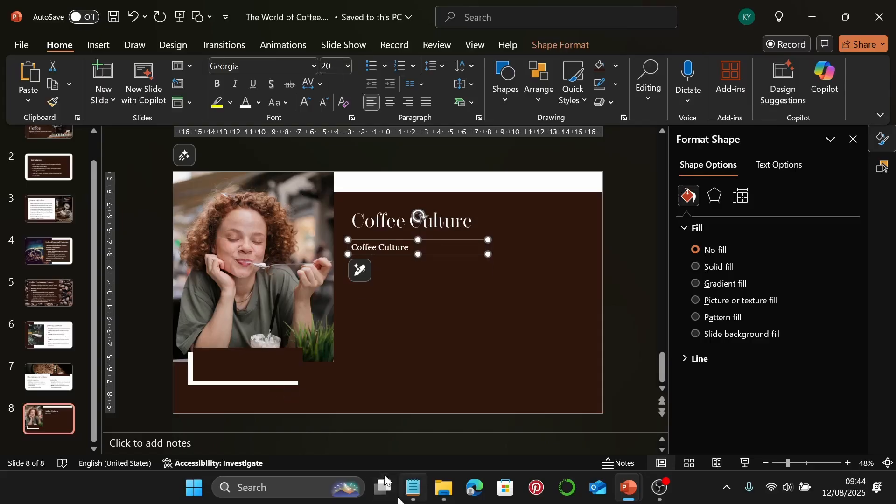
# Step: Replace the duplicate's text with the Coffee Culture paragraphs copied from the Notepad notes and widen its text box
pyautogui.click(413, 487)
pyautogui.click(681, 318)
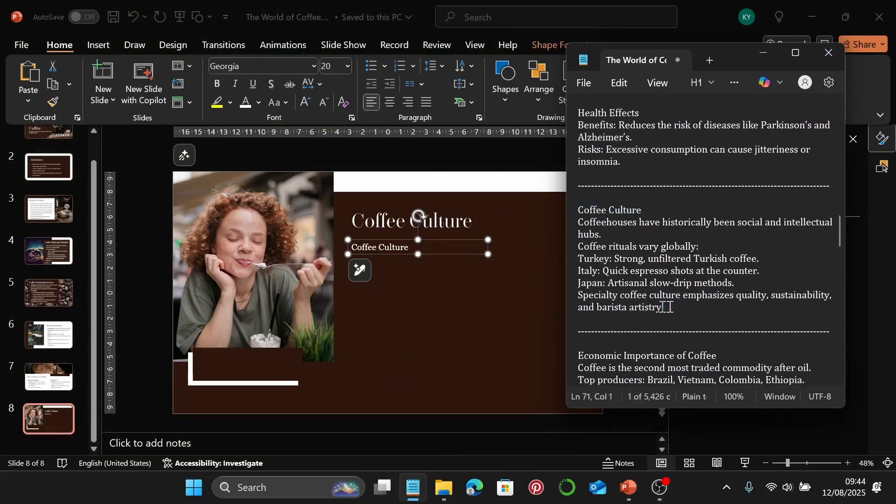
pyautogui.moveTo(664, 307); pyautogui.dragTo(578, 222)
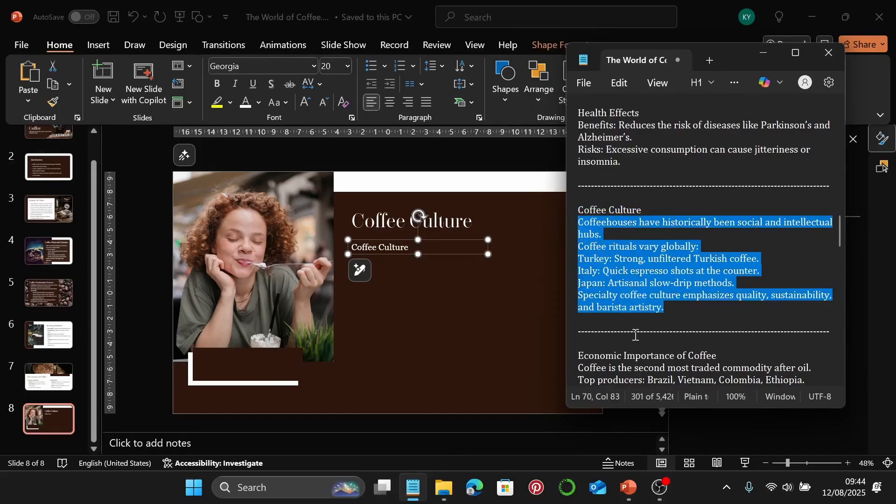
pyautogui.click(762, 52)
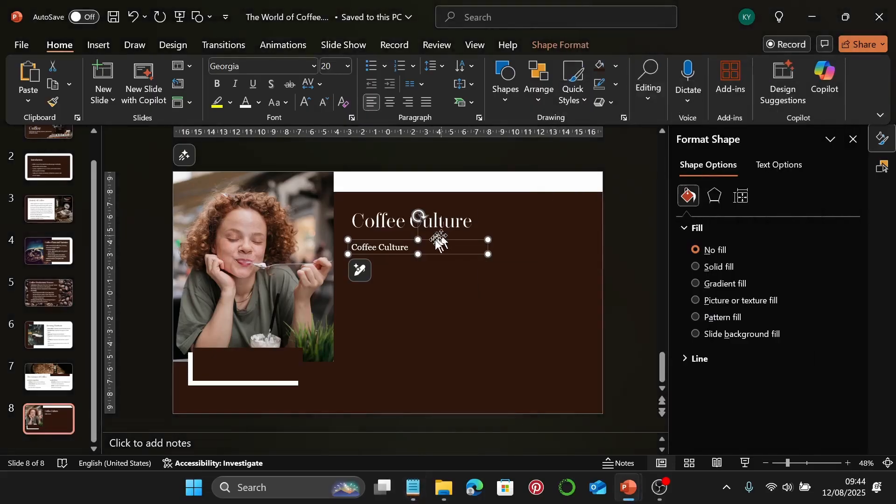
pyautogui.click(391, 252)
pyautogui.hotkey('ctrl', 'a')
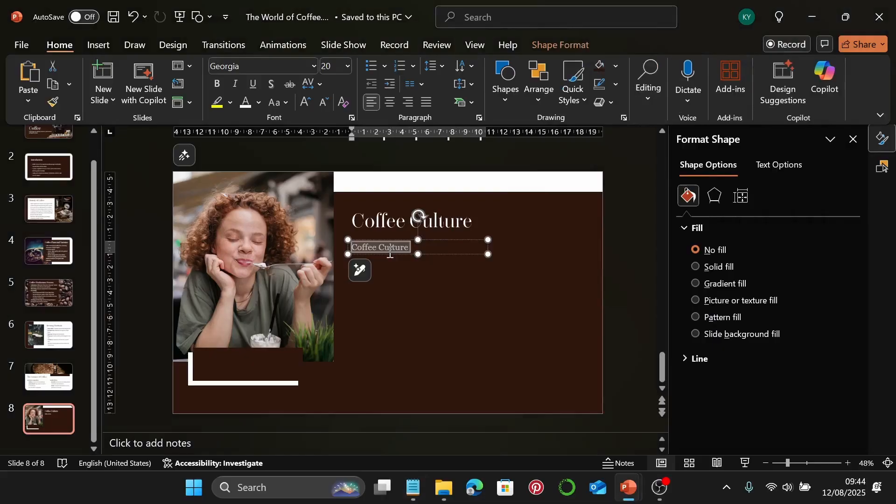
pyautogui.hotkey('ctrl', 'v')
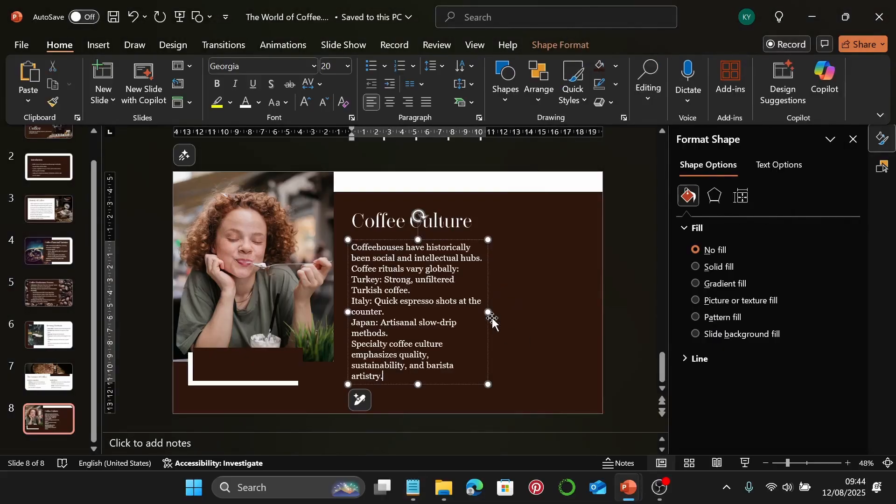
pyautogui.moveTo(488, 313); pyautogui.dragTo(539, 314)
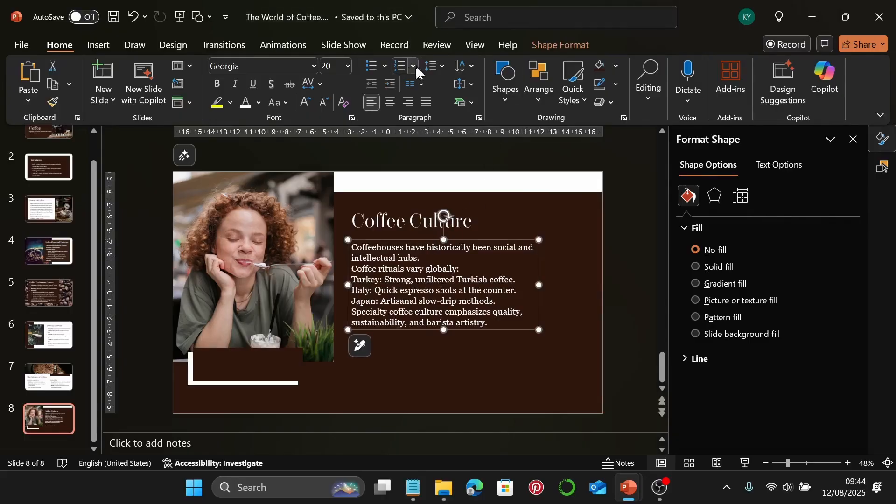
# Step: Add bullets to the body text and indent the Turkey, Italy and Japan lines as sub-bullets
pyautogui.click(368, 71)
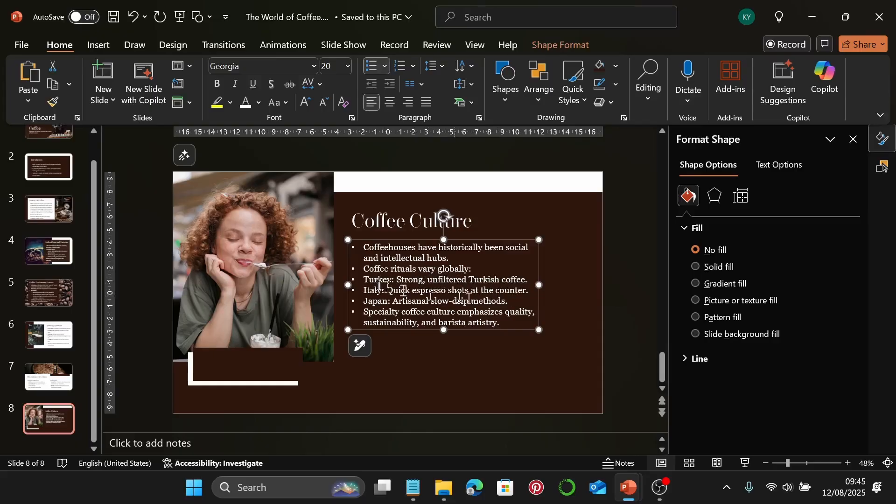
pyautogui.moveTo(514, 302); pyautogui.dragTo(376, 278)
pyautogui.press('Tab')
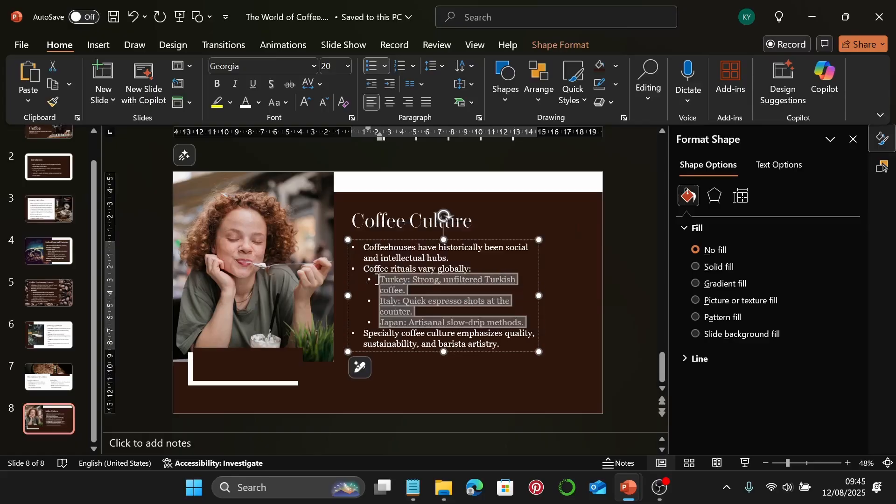
pyautogui.click(544, 295)
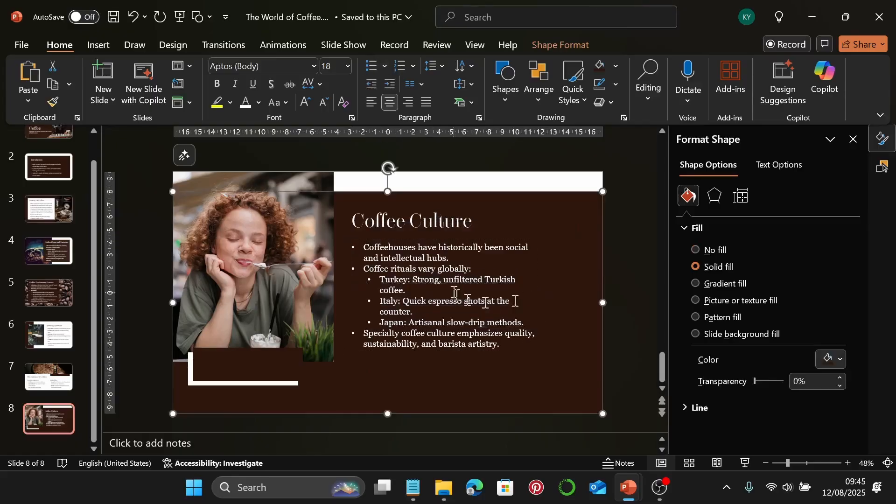
# Step: Set the body text's line spacing to 1.5 and widen its box so the Turkey and Italy bullets each fit on one line
pyautogui.click(435, 66)
pyautogui.click(451, 105)
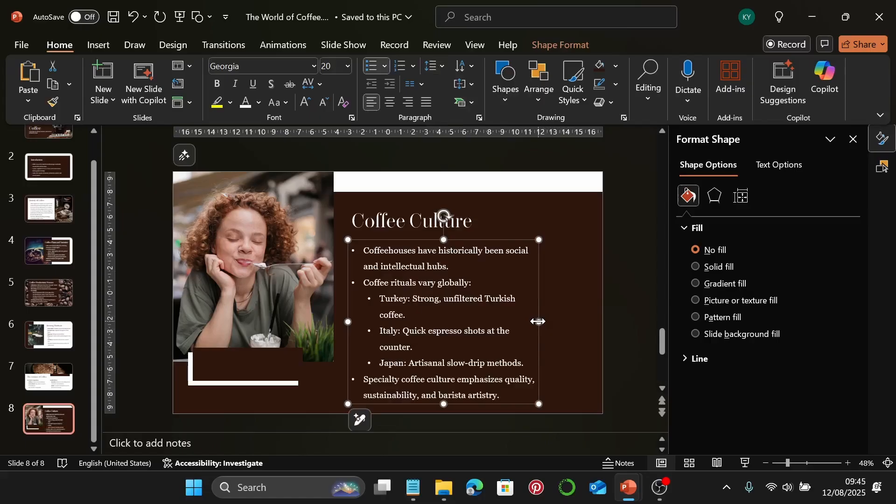
pyautogui.moveTo(538, 322); pyautogui.dragTo(553, 322)
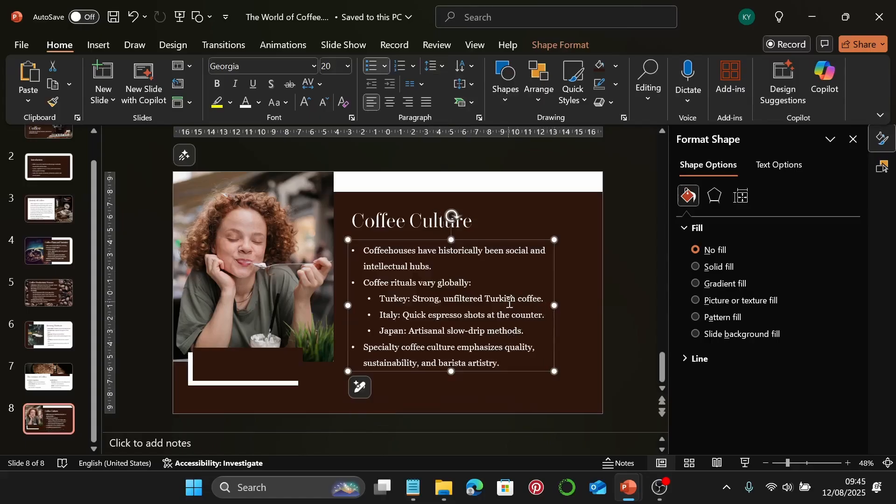
# Step: Select the heading together with the body text box and nudge both slightly down
pyautogui.click(397, 222)
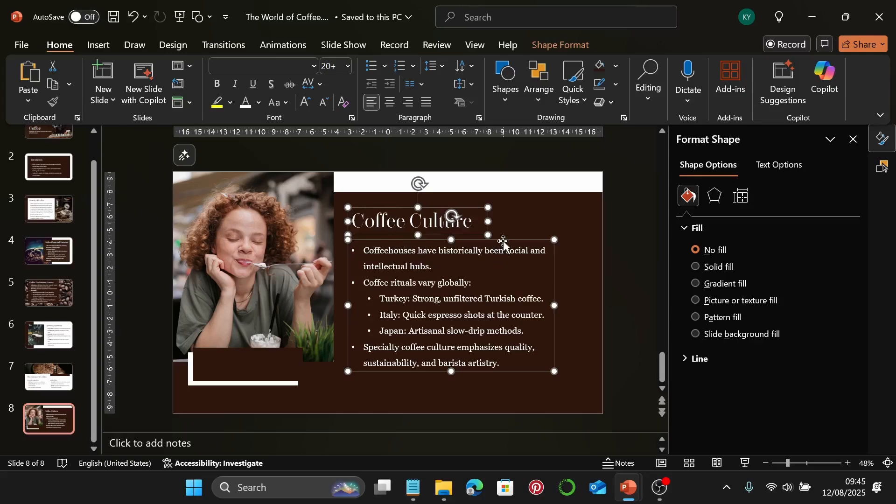
pyautogui.hotkey('ctrl', 'z')
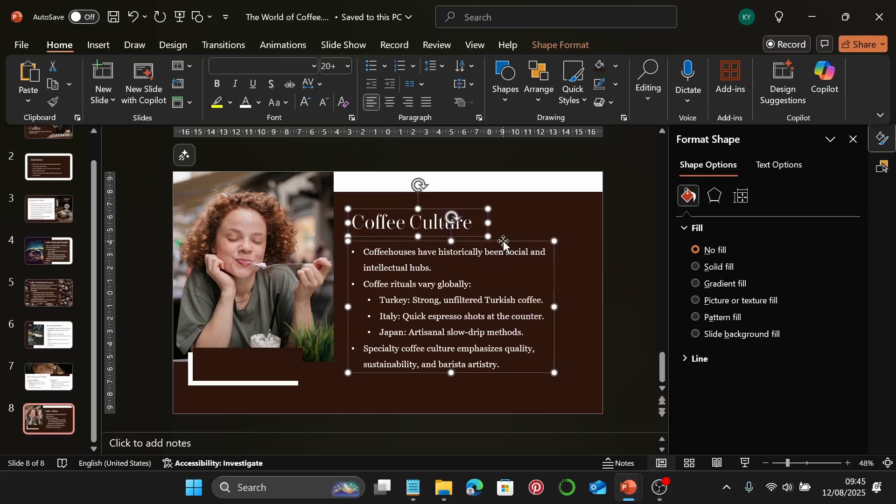
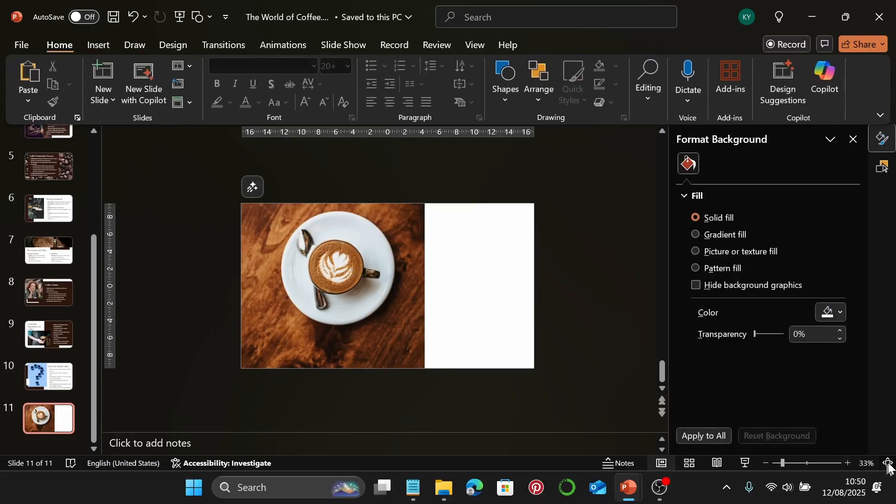
# Step: Draw a rectangle about 5.5 cm high and 5.6 cm wide on slide 11's white area beside the coffee cup photo
pyautogui.click(889, 464)
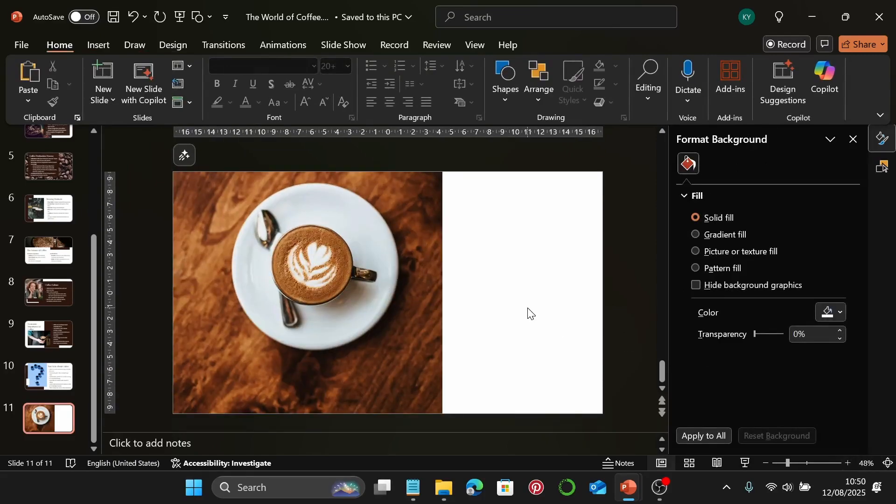
pyautogui.click(105, 47)
pyautogui.click(347, 97)
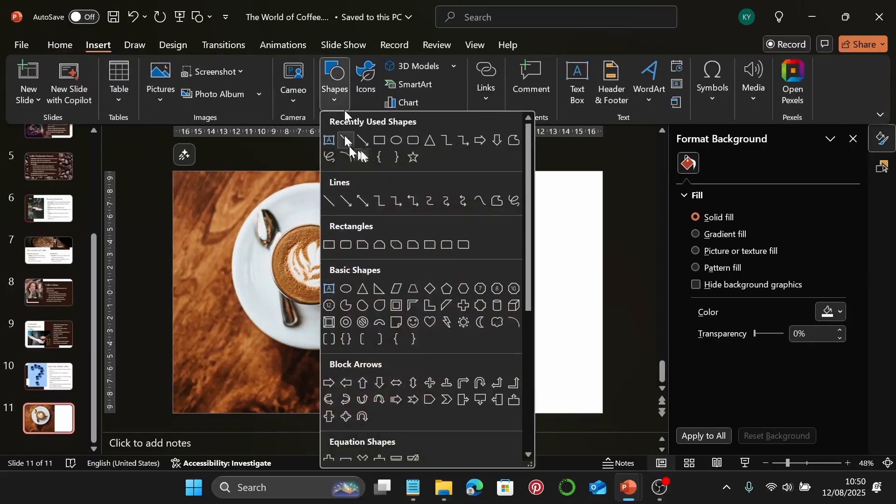
pyautogui.click(381, 139)
pyautogui.moveTo(466, 190); pyautogui.dragTo(538, 259)
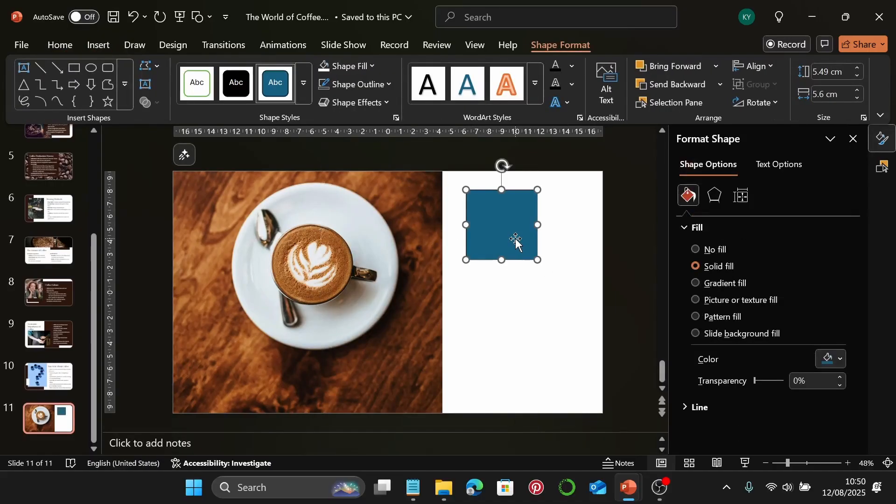
# Step: Set the blue rectangle's height to 9.29 cm and its width to 12.2 cm
pyautogui.click(818, 72)
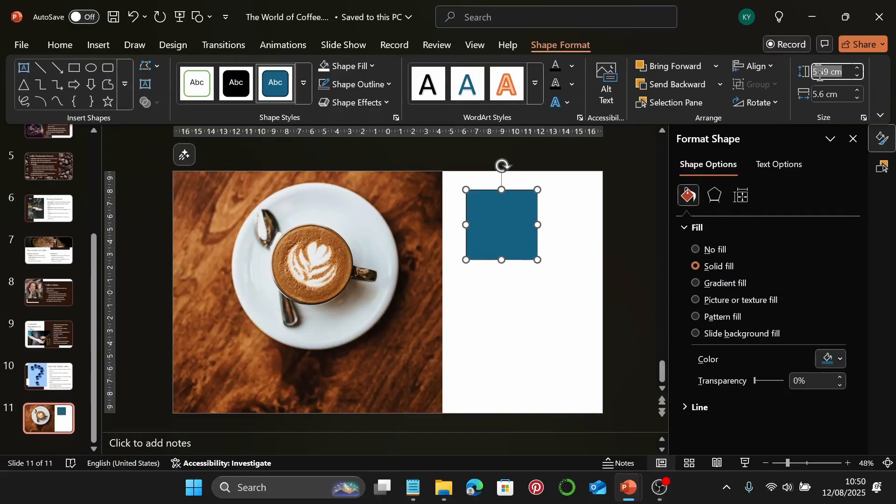
pyautogui.write('9.29')
pyautogui.press('Return')
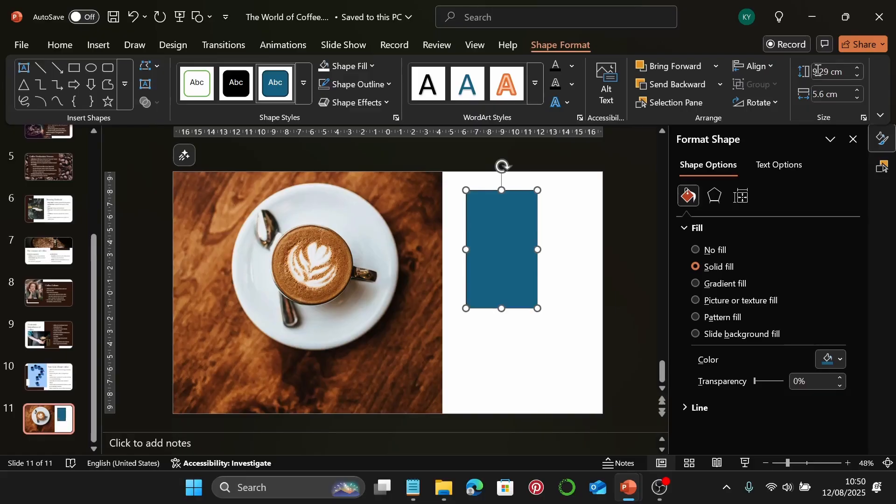
pyautogui.click(831, 95)
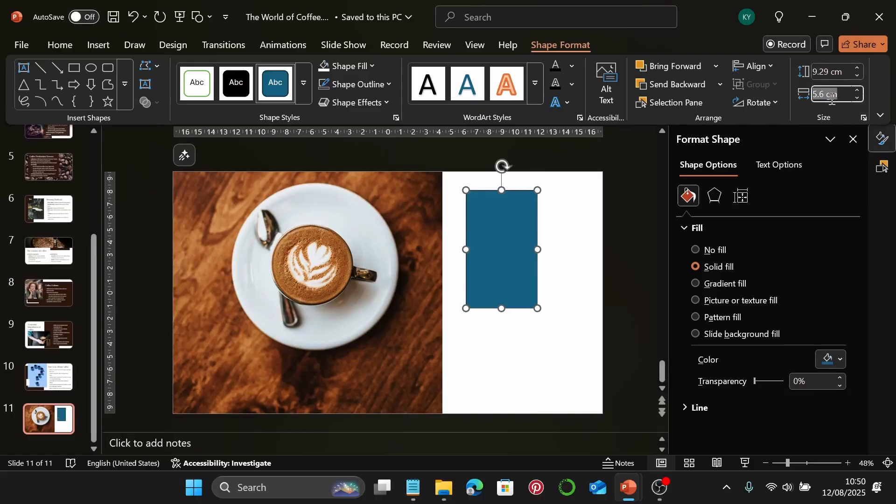
pyautogui.write('12')
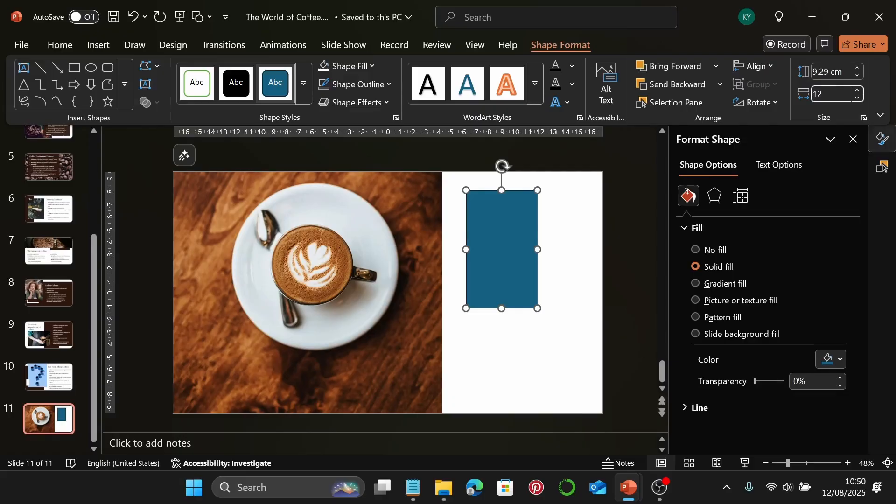
pyautogui.write('.2')
pyautogui.press('Return')
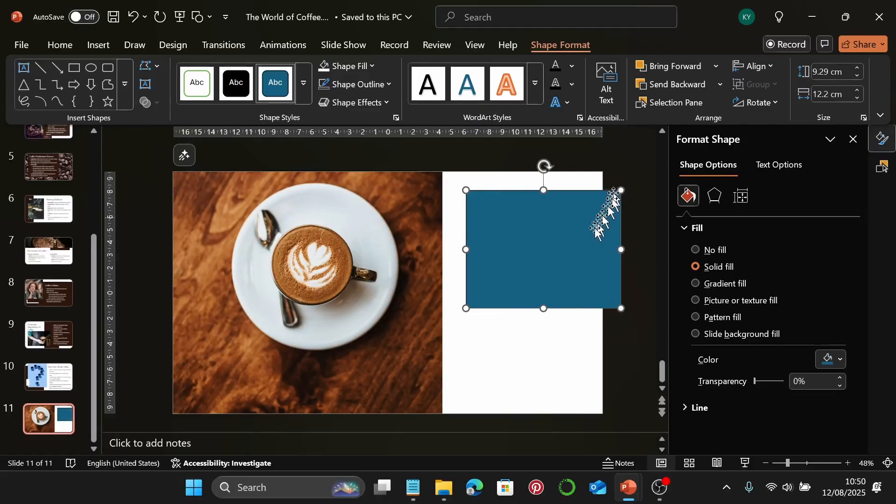
# Step: Align the rectangle with the slide's upper-right corner and duplicate it into the lower-right corner, leaving a thin white gap between them
pyautogui.moveTo(572, 248); pyautogui.dragTo(554, 230)
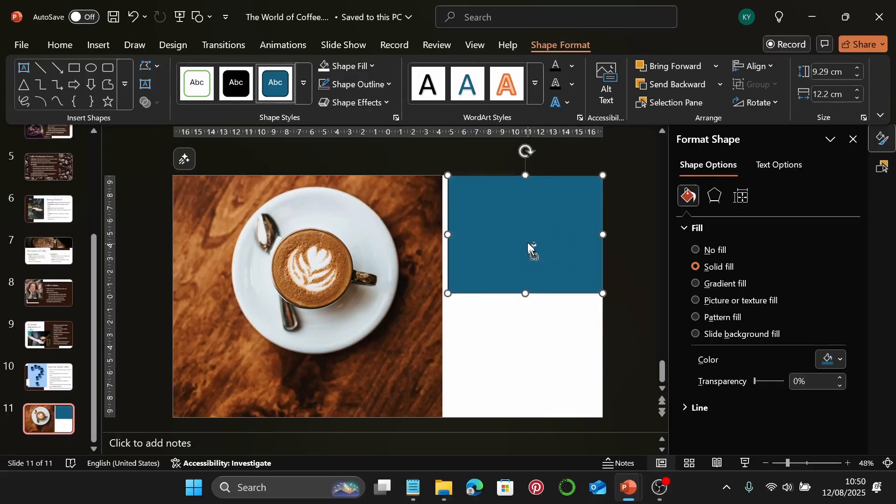
pyautogui.moveTo(524, 237); pyautogui.dragTo(528, 360)
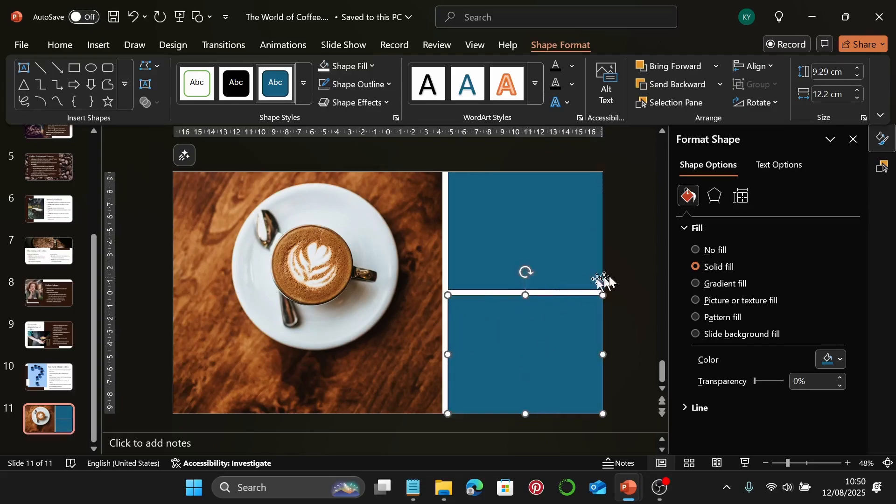
pyautogui.click(623, 284)
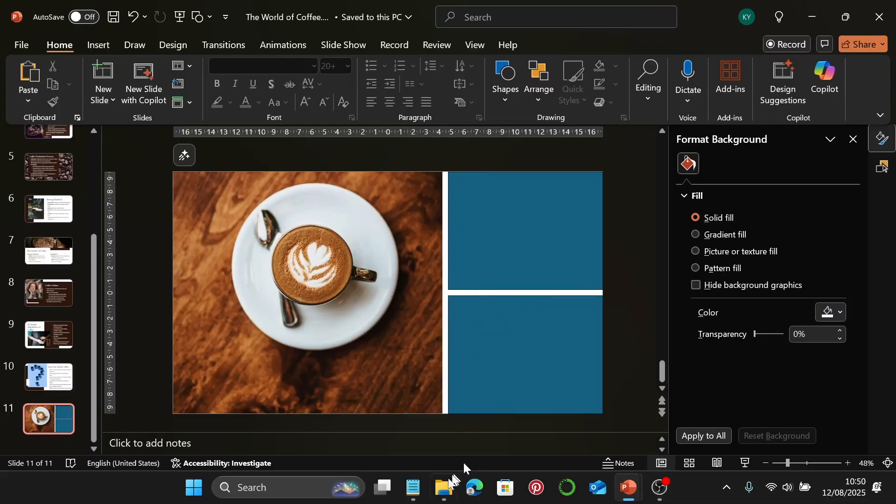
# Step: Insert pexels-fecundap6-437716.jpg from the Coffee folder, scale it to 9.29 cm high and centre it over the upper rectangle
pyautogui.click(450, 492)
pyautogui.scroll(1, 779, 307)
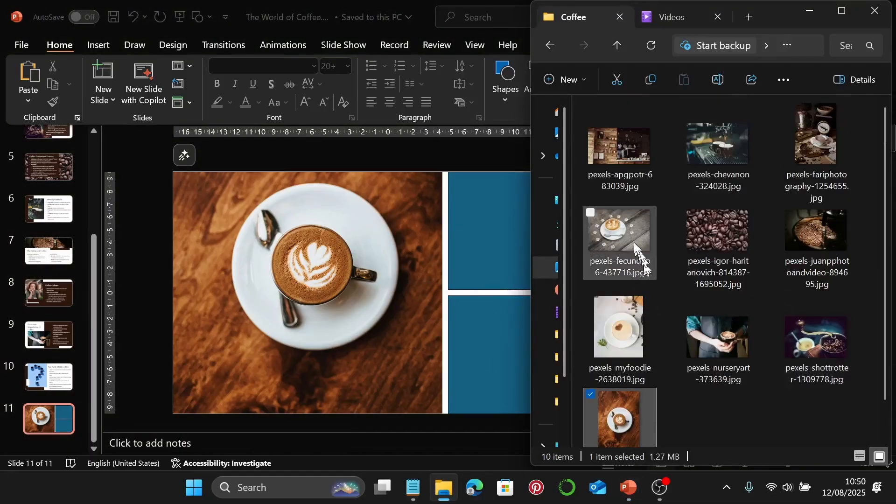
pyautogui.click(620, 233)
pyautogui.moveTo(620, 234); pyautogui.dragTo(457, 298)
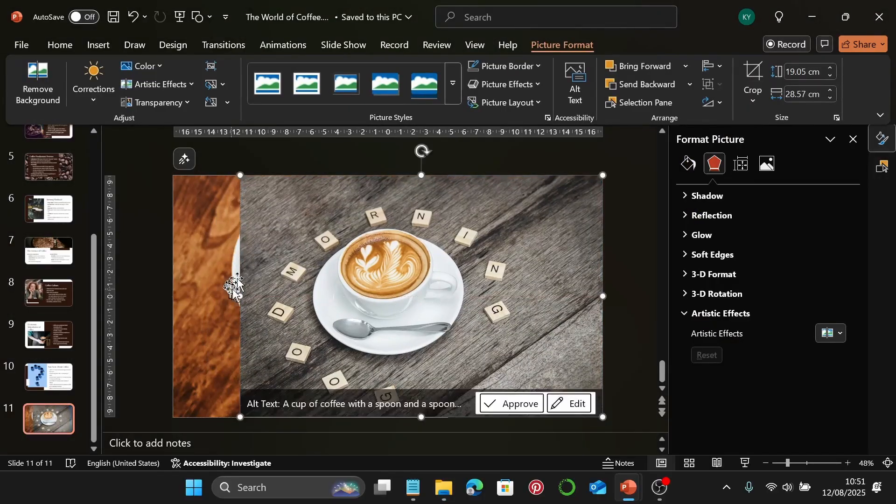
pyautogui.moveTo(242, 418); pyautogui.dragTo(459, 295)
pyautogui.moveTo(498, 239); pyautogui.dragTo(512, 239)
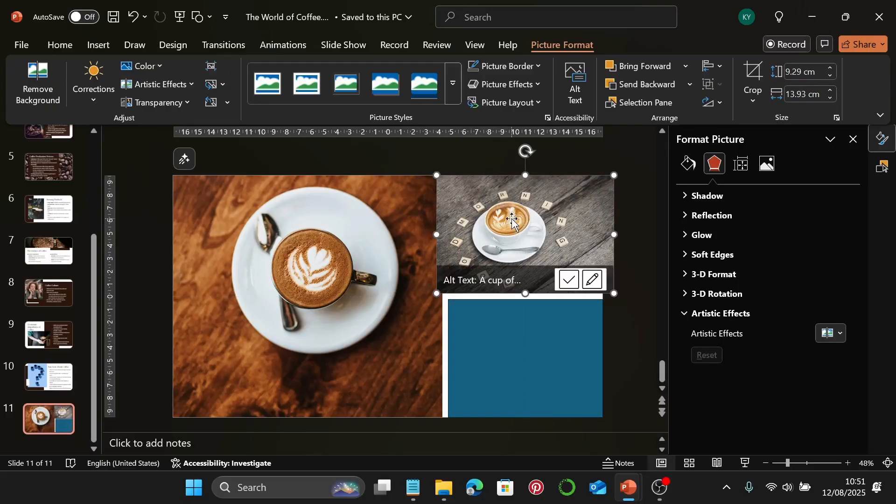
# Step: Select the wooden-table coffee picture together with the upper rectangle and merge them with Intersect
pyautogui.click(462, 157)
pyautogui.moveTo(387, 146); pyautogui.dragTo(633, 301)
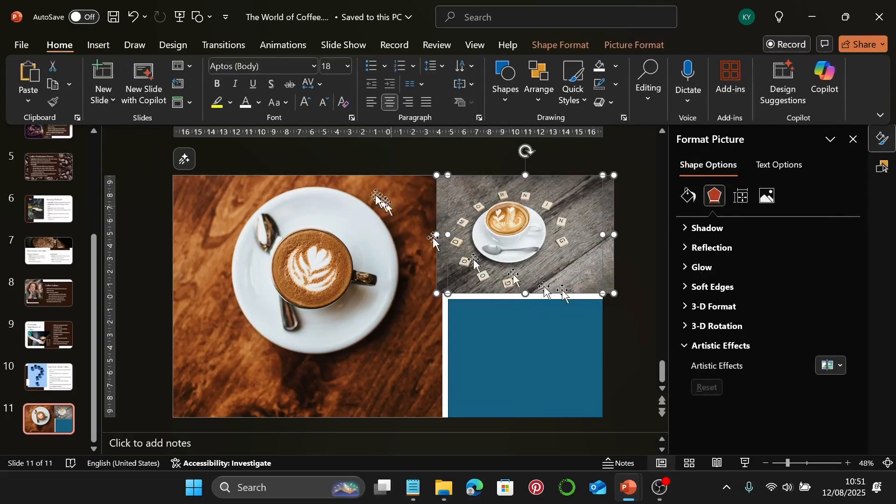
pyautogui.click(626, 40)
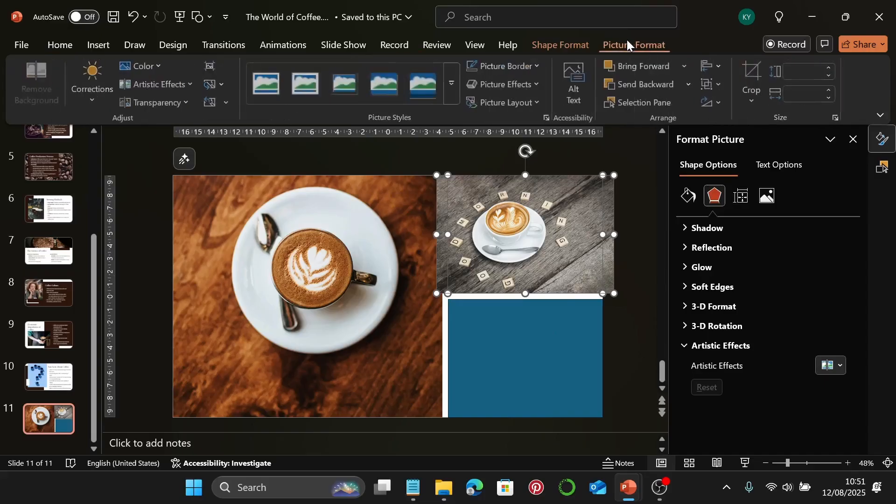
pyautogui.click(561, 45)
pyautogui.click(156, 107)
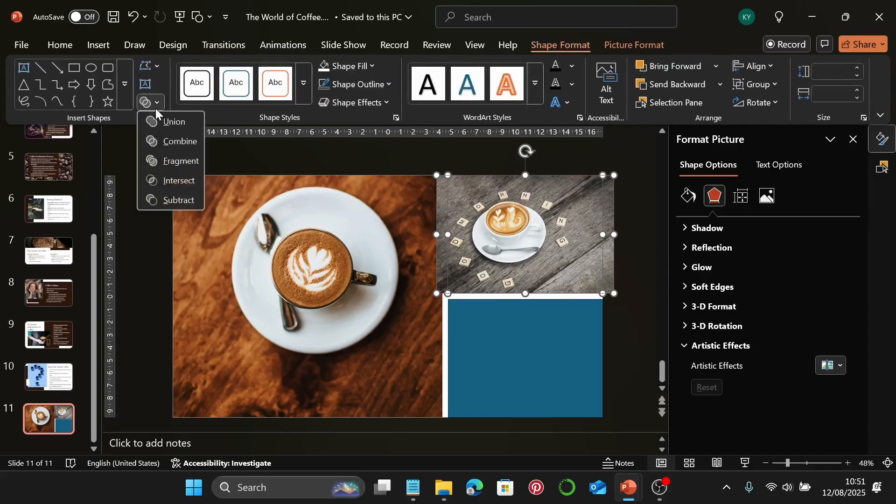
pyautogui.click(175, 181)
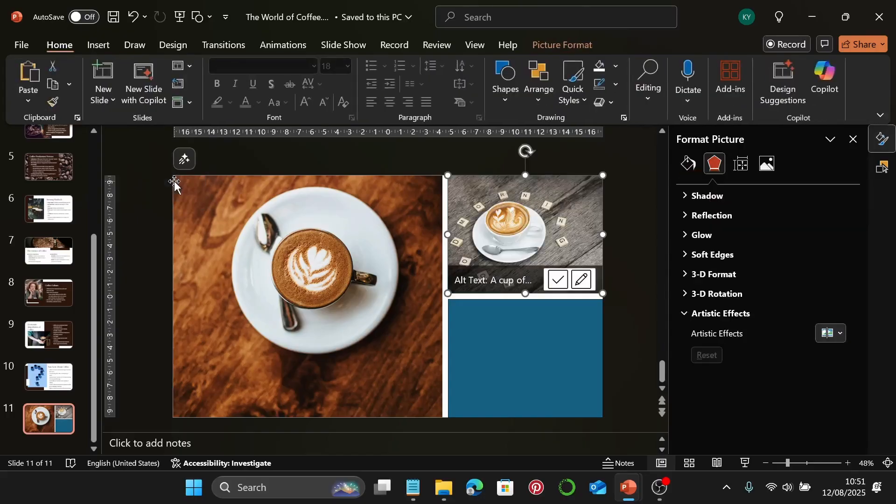
pyautogui.click(629, 261)
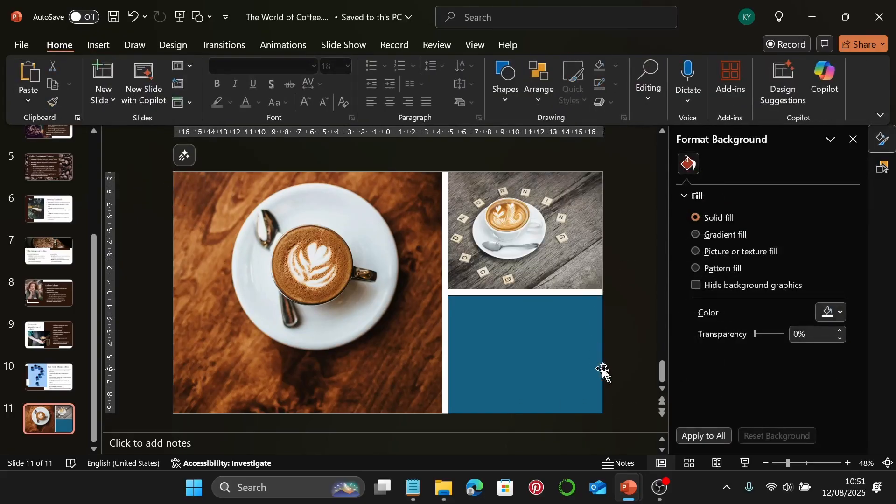
# Step: Insert pexels-myfoodie-2638019.jpg and scale it to 12.2 cm wide so it covers the lower rectangle
pyautogui.click(444, 489)
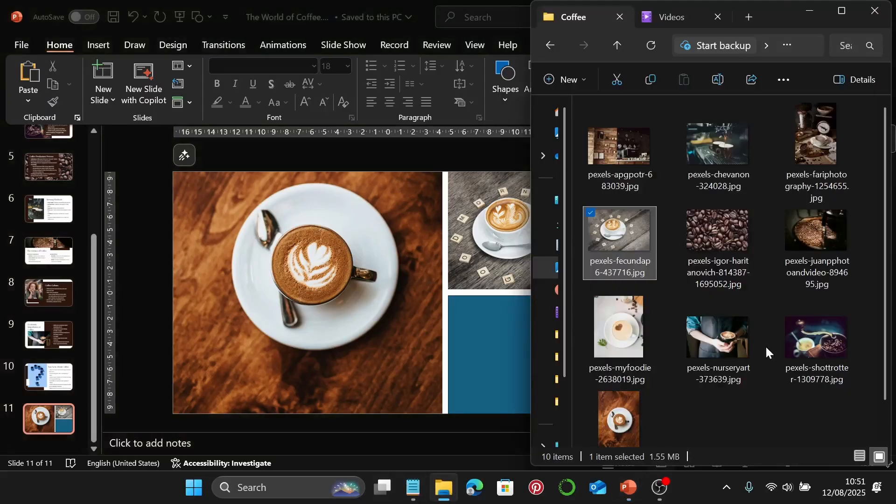
pyautogui.moveTo(621, 338); pyautogui.dragTo(550, 340)
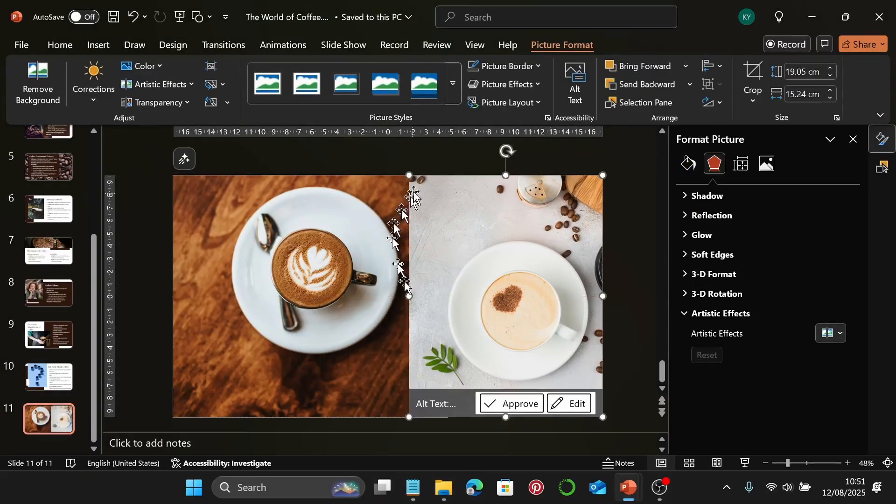
pyautogui.moveTo(409, 176); pyautogui.dragTo(448, 228)
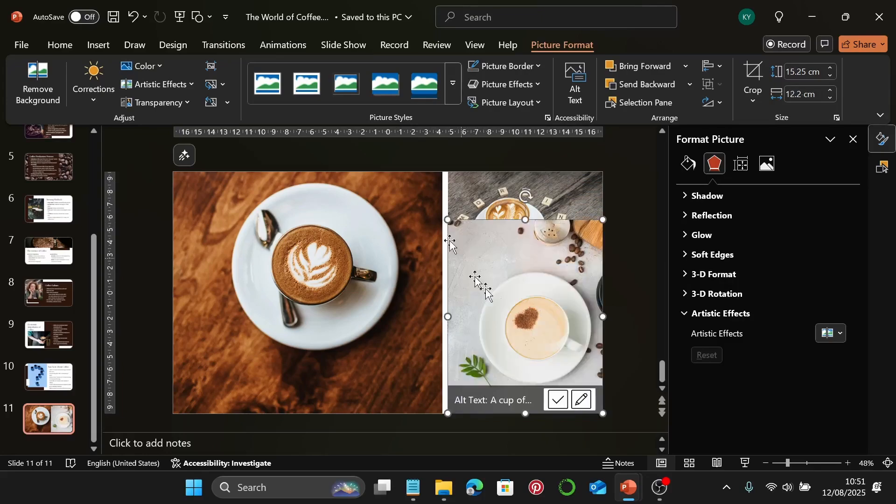
# Step: Select the heart-topped coffee picture together with the lower rectangle and merge them with Intersect
pyautogui.moveTo(628, 418); pyautogui.dragTo(438, 203)
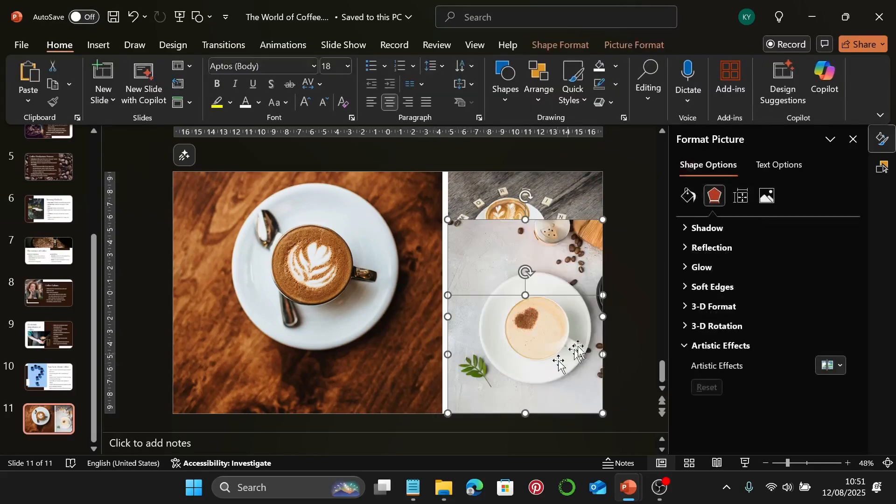
pyautogui.click(579, 45)
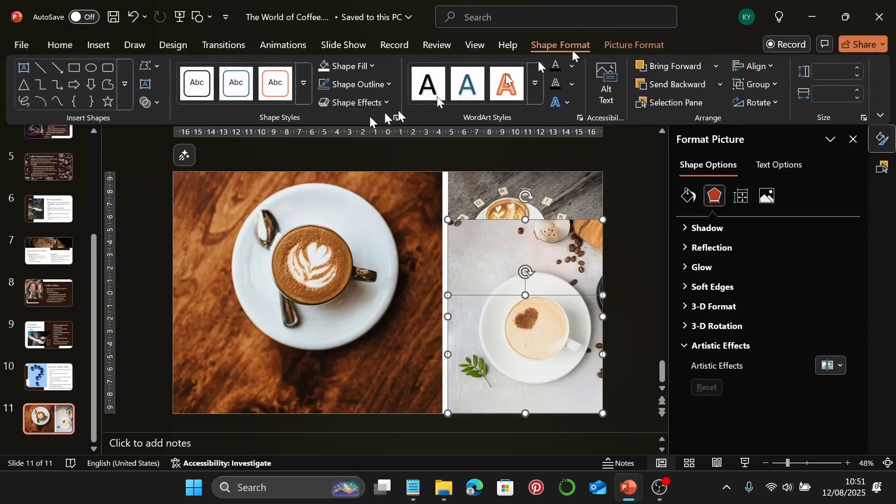
pyautogui.click(157, 102)
pyautogui.click(175, 179)
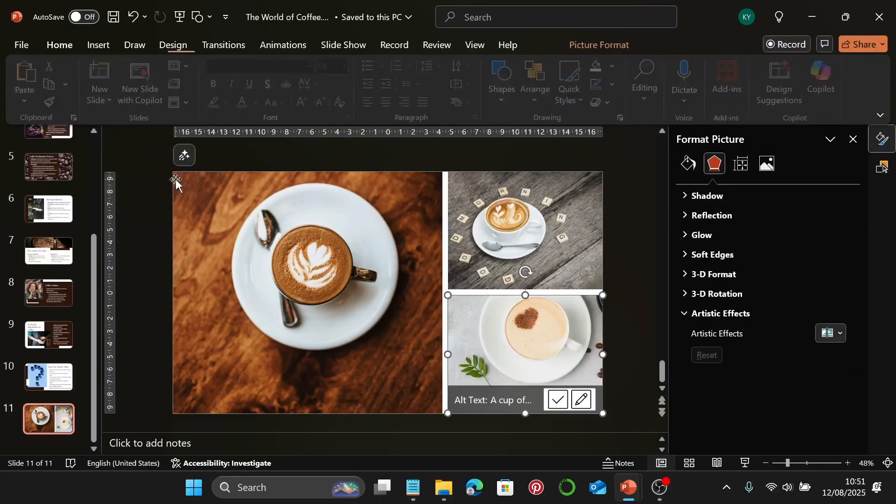
# Step: Use Crop on the upper picture to shift the image right within its frame so the cup and letter tiles sit more centrally
pyautogui.click(549, 285)
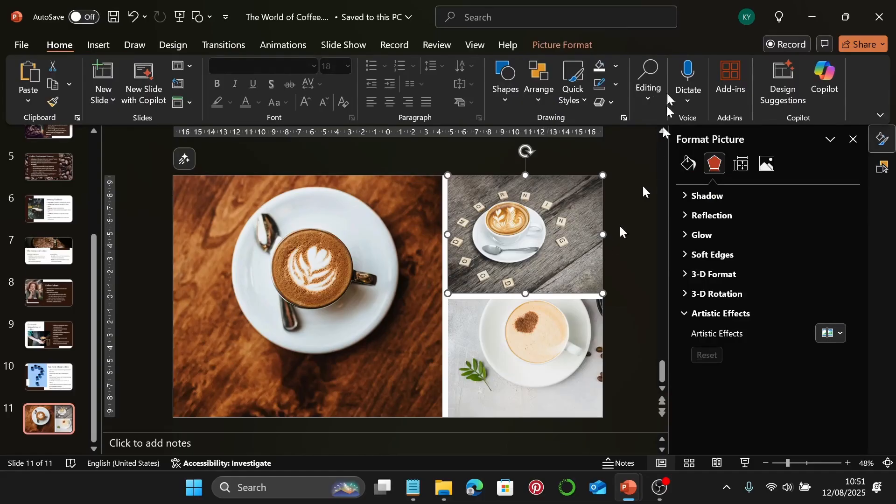
pyautogui.click(589, 45)
pyautogui.click(752, 81)
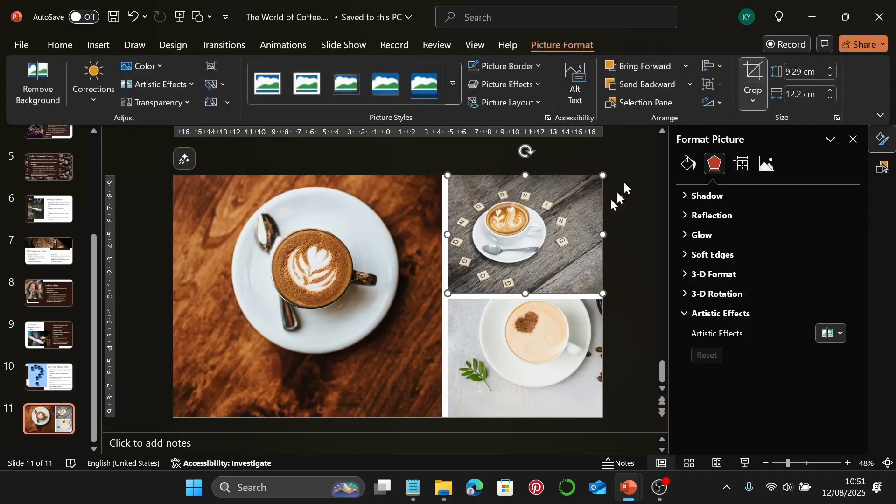
pyautogui.moveTo(527, 223); pyautogui.dragTo(531, 222)
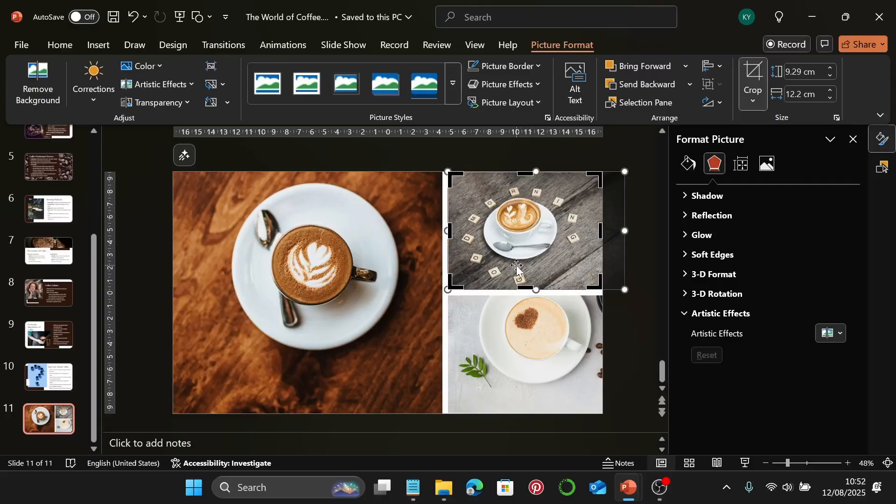
# Step: Use Crop on the lower picture to shift the image down within its frame so the whole saucer shows
pyautogui.click(543, 342)
pyautogui.click(543, 342)
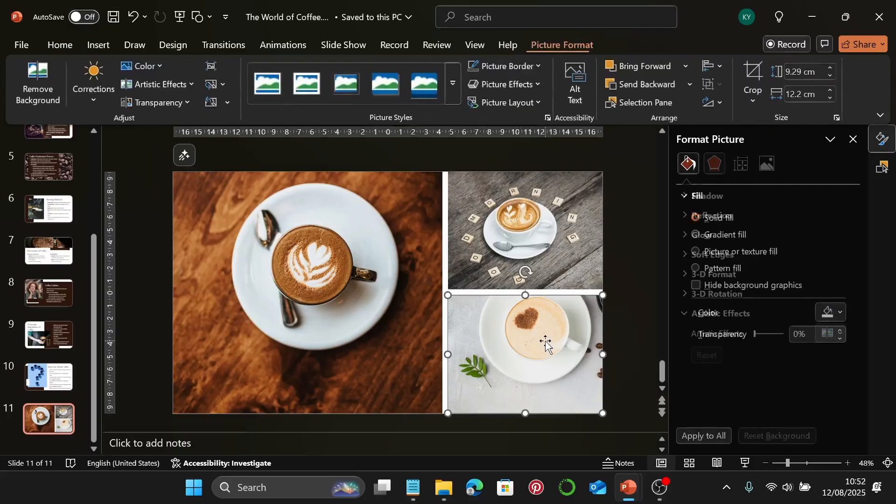
pyautogui.click(755, 74)
pyautogui.moveTo(534, 323); pyautogui.dragTo(536, 346)
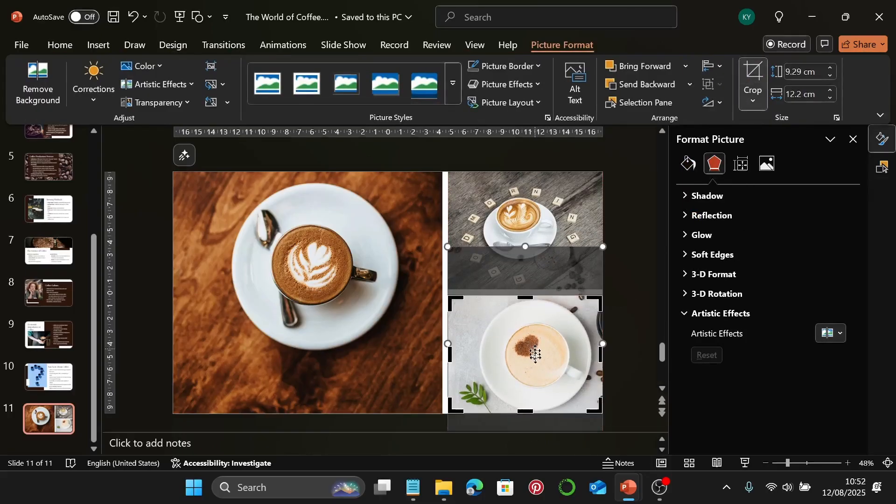
pyautogui.click(627, 351)
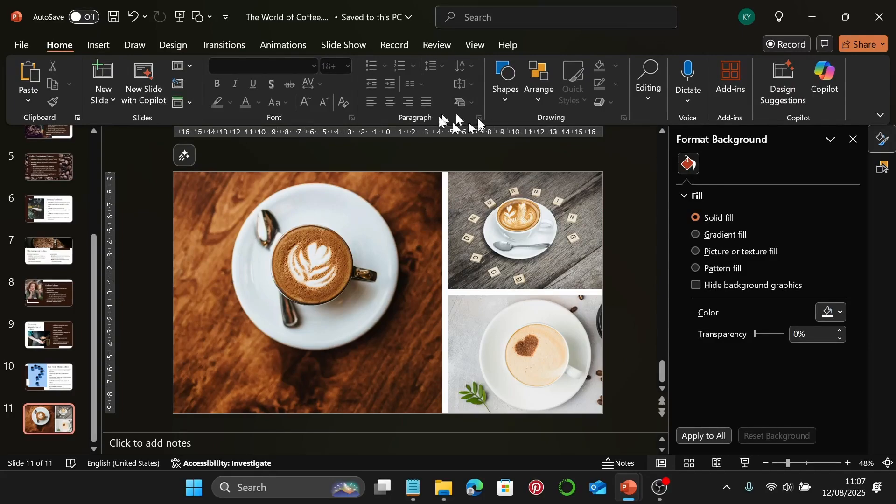
# Step: Draw a rectangle about 8.1 cm high and 16.9 cm wide over the lower half of the large coffee photo
pyautogui.click(500, 98)
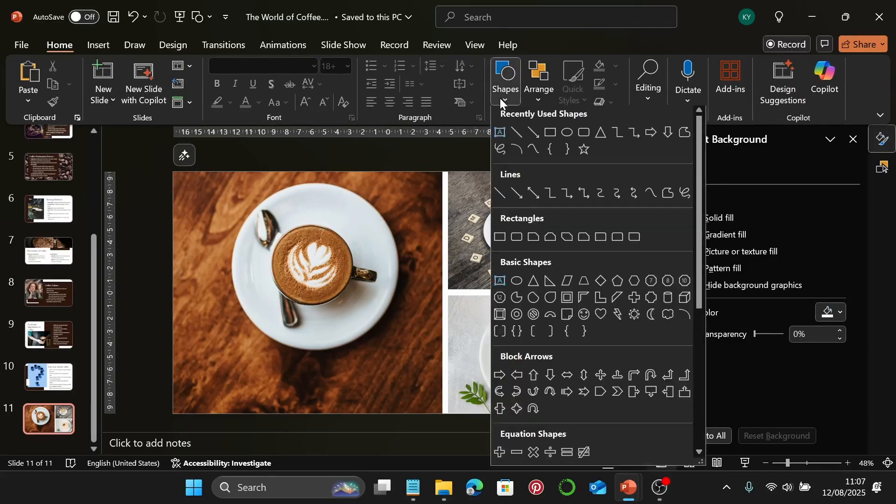
pyautogui.click(537, 137)
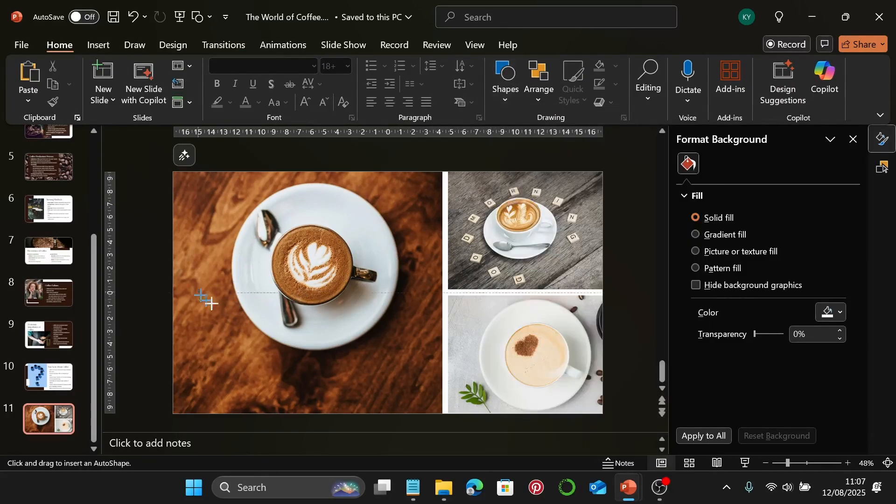
pyautogui.moveTo(197, 289)
pyautogui.mouseDown()
pyautogui.moveTo(414, 400)
pyautogui.moveTo(413, 392)
pyautogui.mouseUp()
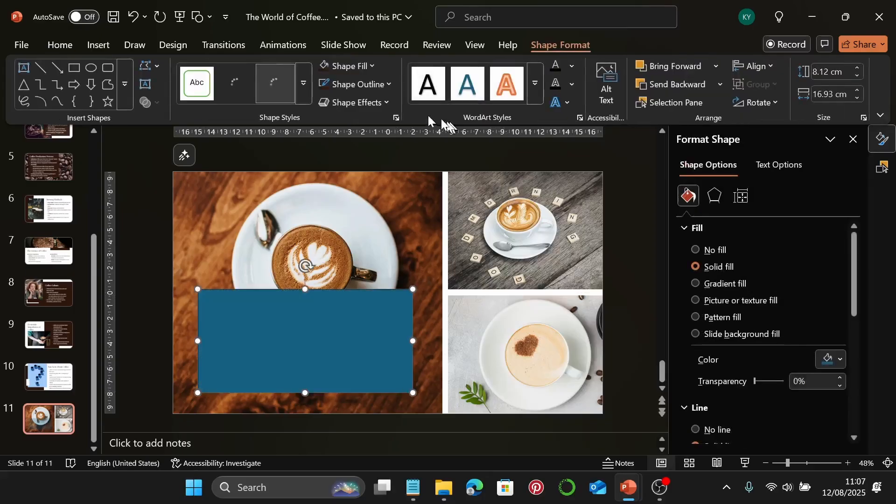
# Step: Remove the new rectangle's outline and fill it with white
pyautogui.click(350, 85)
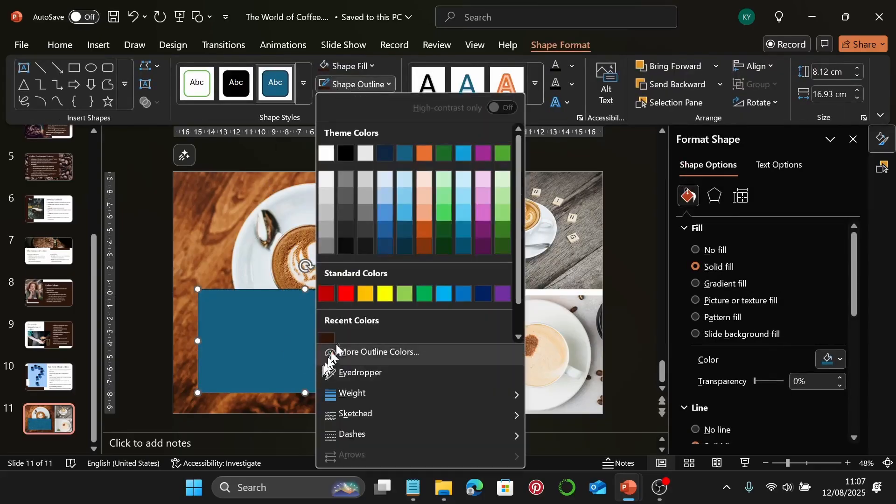
pyautogui.scroll(-1, 385, 326)
pyautogui.click(381, 332)
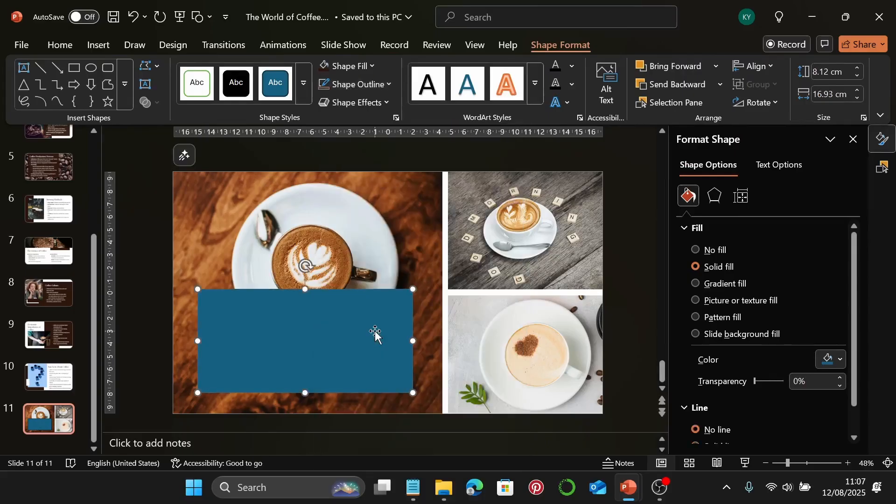
pyautogui.click(349, 69)
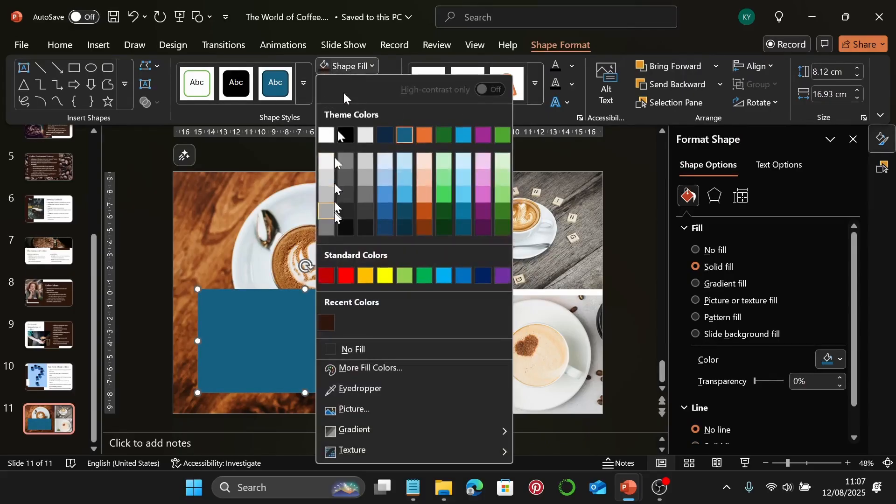
pyautogui.click(327, 135)
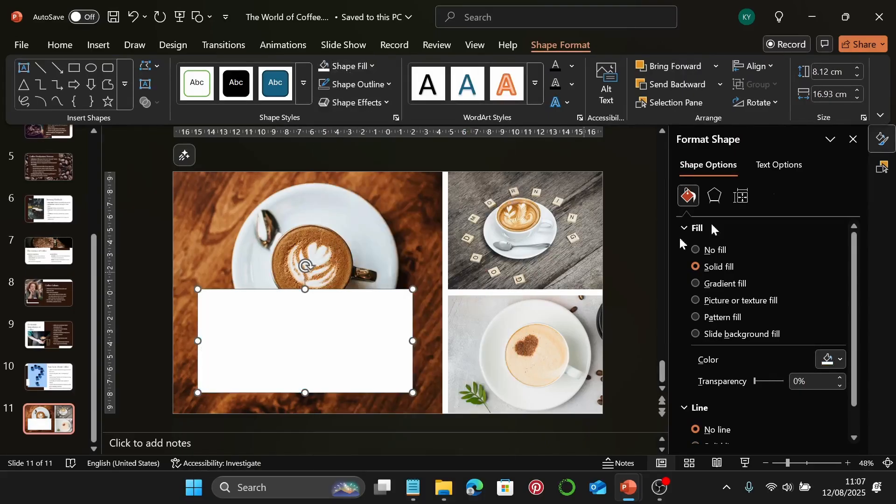
# Step: Set the white rectangle's height to 8.5 cm and its width to 17.85 cm
pyautogui.click(833, 72)
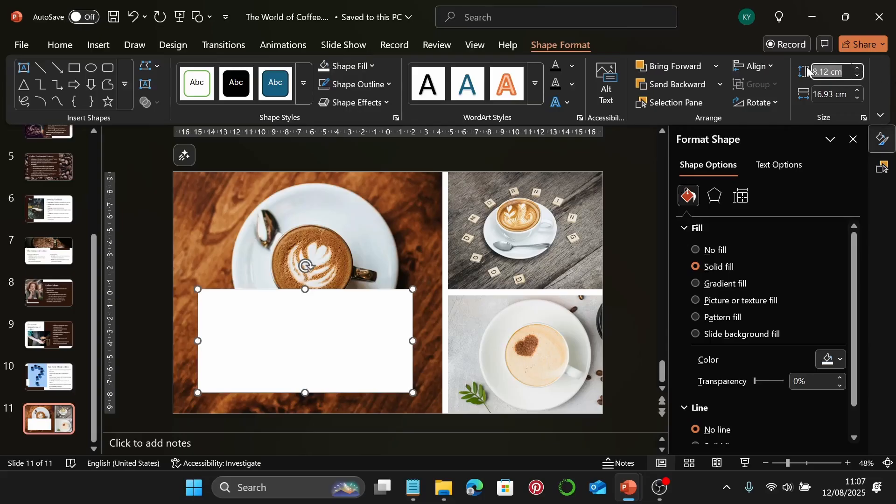
pyautogui.write('8.5')
pyautogui.press('Return')
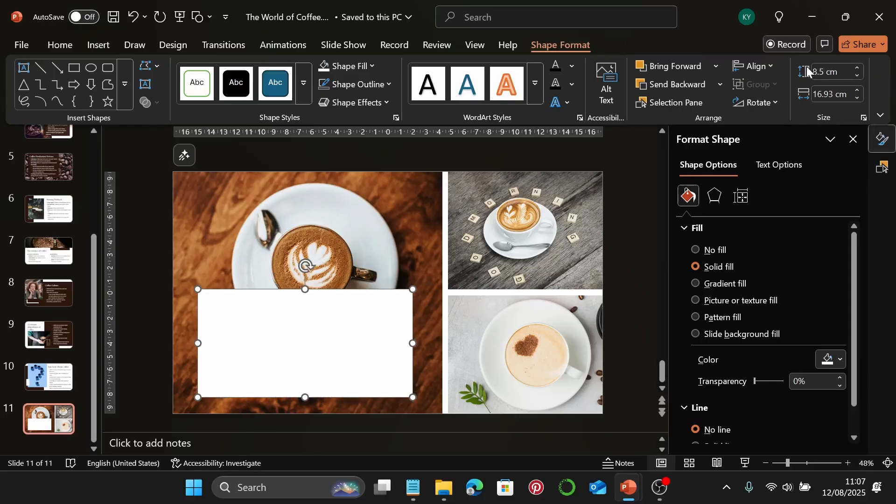
pyautogui.click(835, 90)
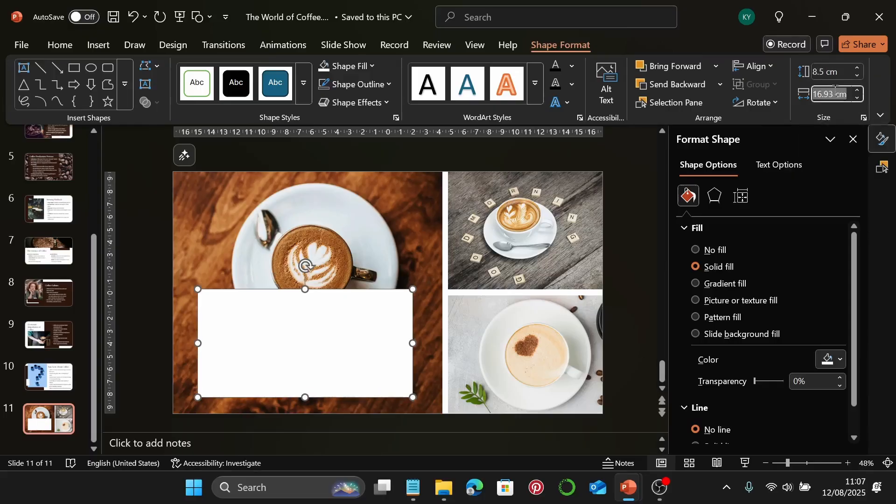
pyautogui.write('17')
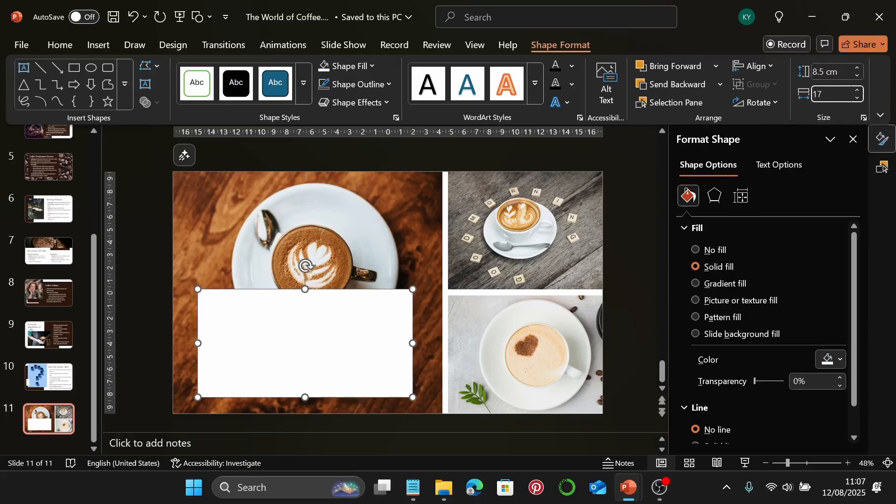
pyautogui.write('.85')
pyautogui.press('Return')
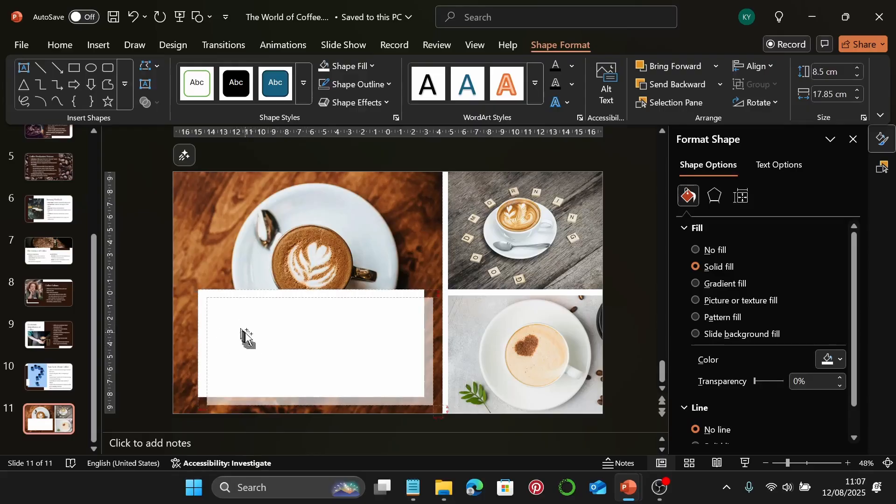
# Step: Duplicate the white rectangle and resize the copy to 3.8 cm high and 0.5 cm wide
pyautogui.hotkey('ctrl', 'd')
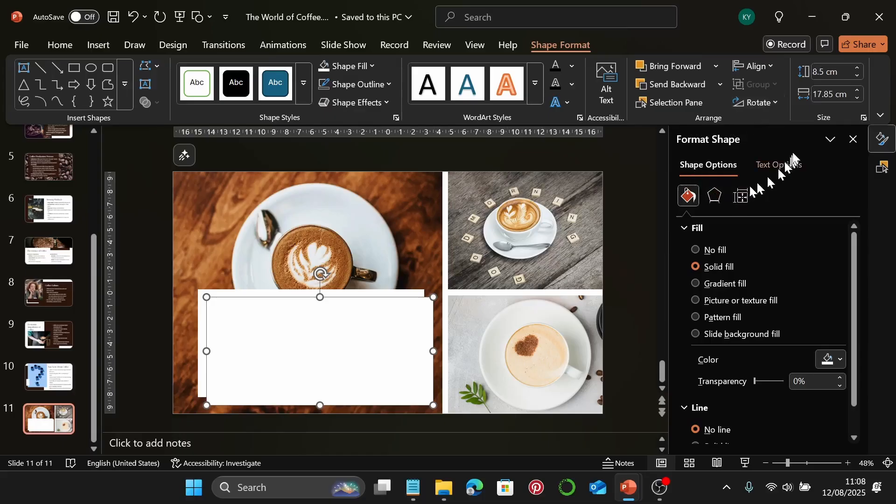
pyautogui.click(822, 71)
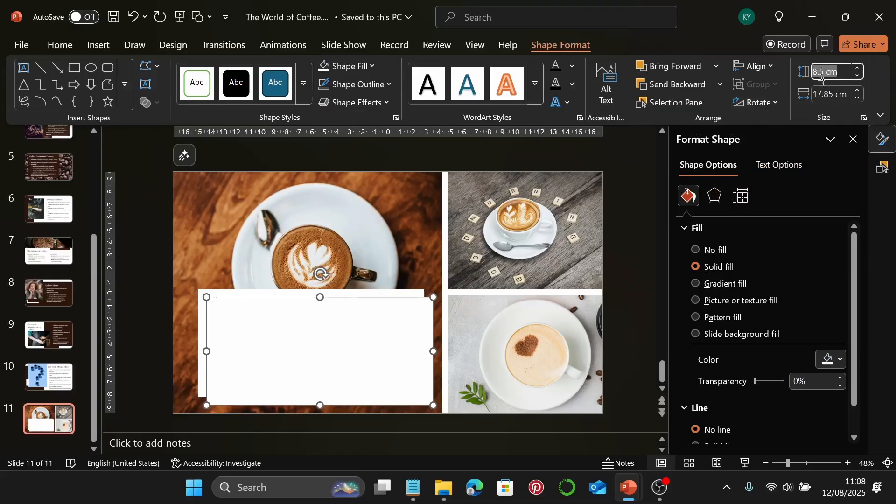
pyautogui.write('3.8')
pyautogui.press('Return')
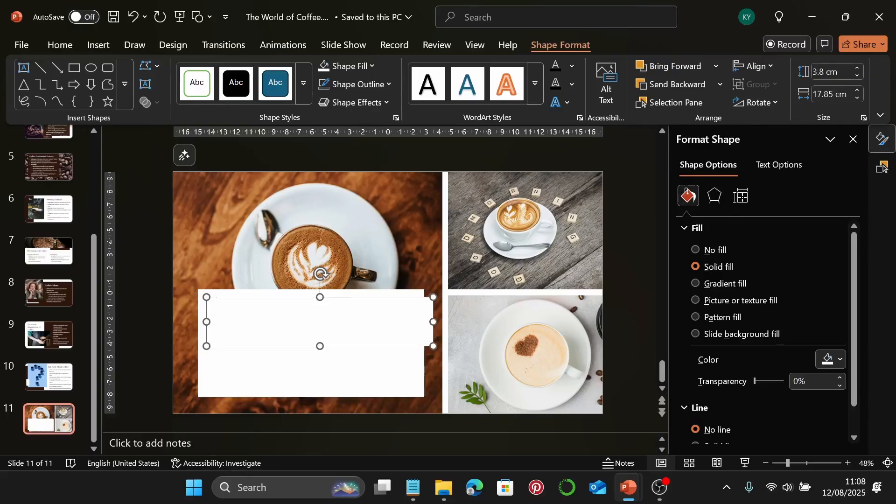
pyautogui.click(828, 93)
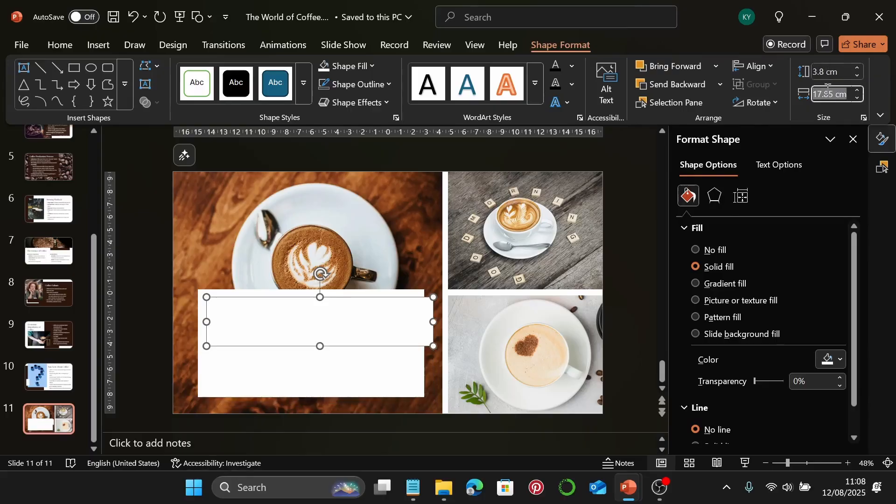
pyautogui.write('0.5')
pyautogui.press('Return')
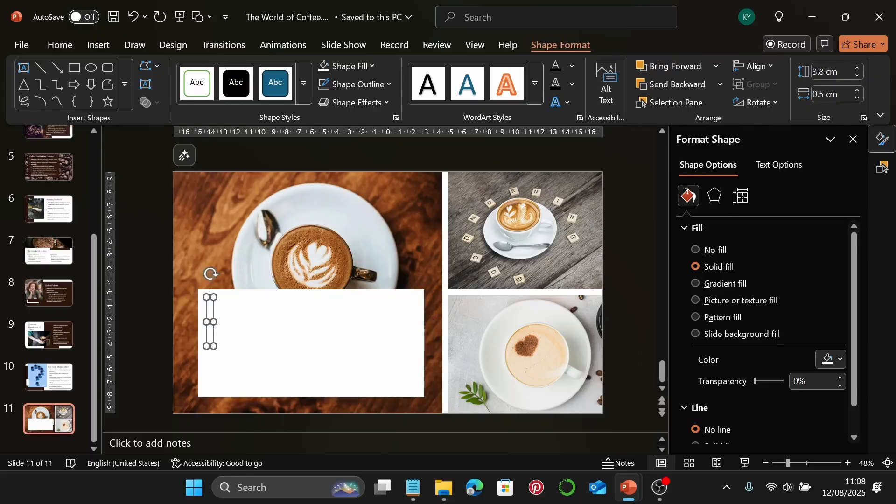
# Step: Fill the small bar with dark brown and centre it vertically over the white rectangle's left edge
pyautogui.click(351, 72)
pyautogui.click(327, 322)
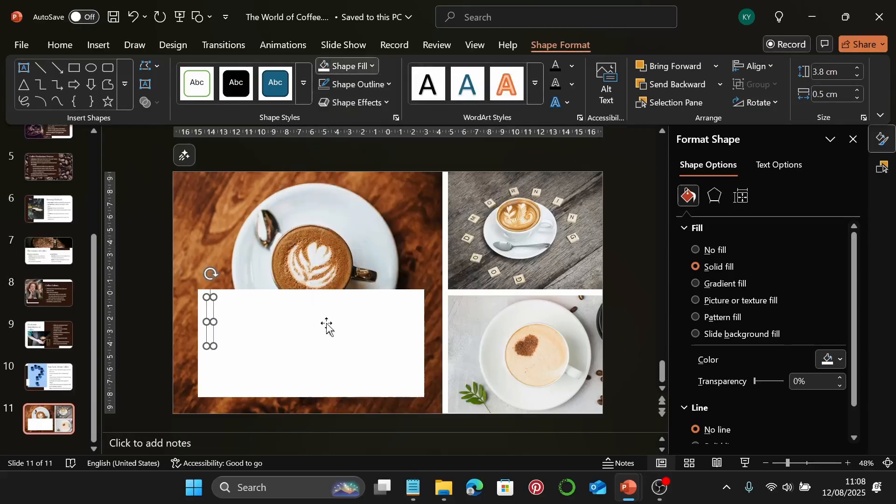
pyautogui.moveTo(211, 310); pyautogui.dragTo(197, 335)
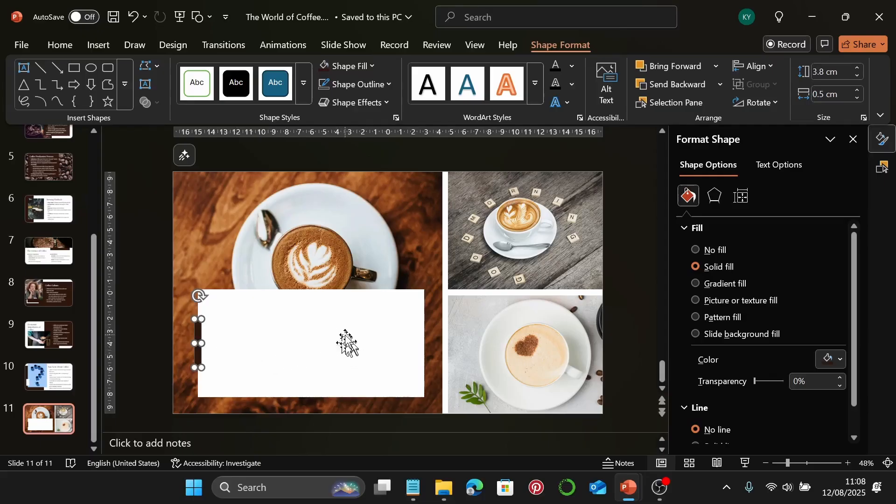
pyautogui.click(343, 338)
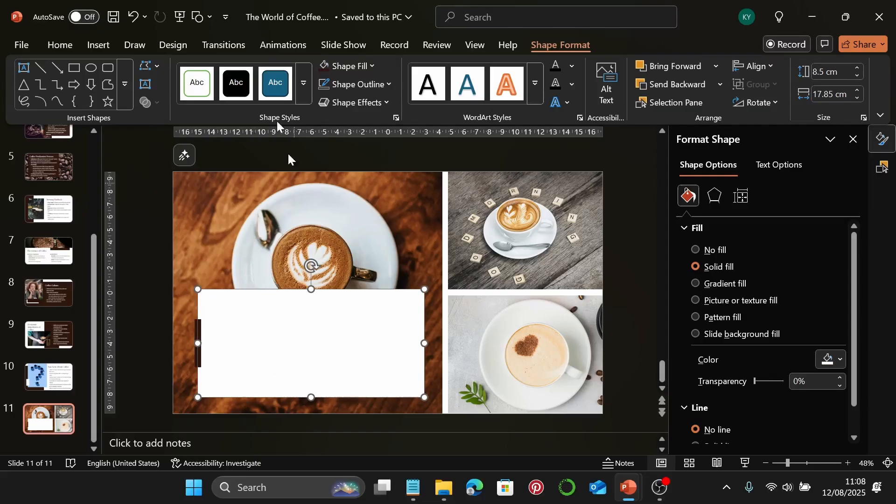
# Step: Take the heading Conclusion from the Notepad notes and add it in a text box on the white rectangle, beside the dark bar
pyautogui.click(99, 45)
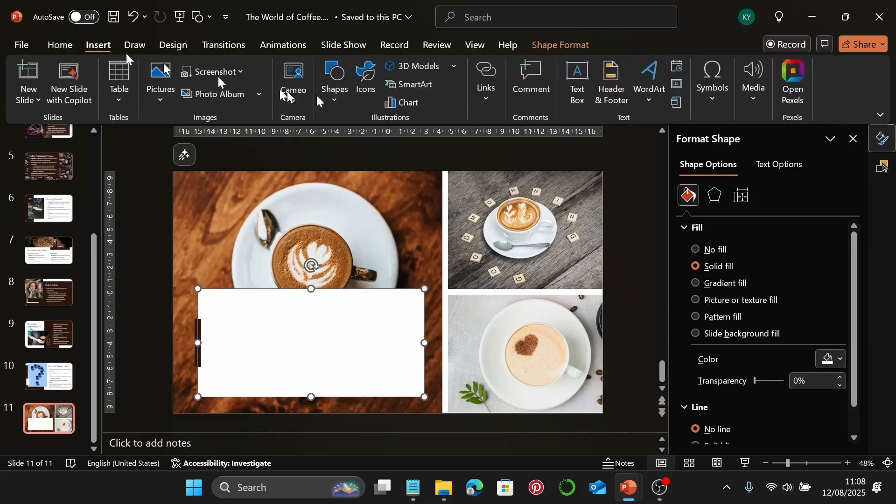
pyautogui.click(577, 85)
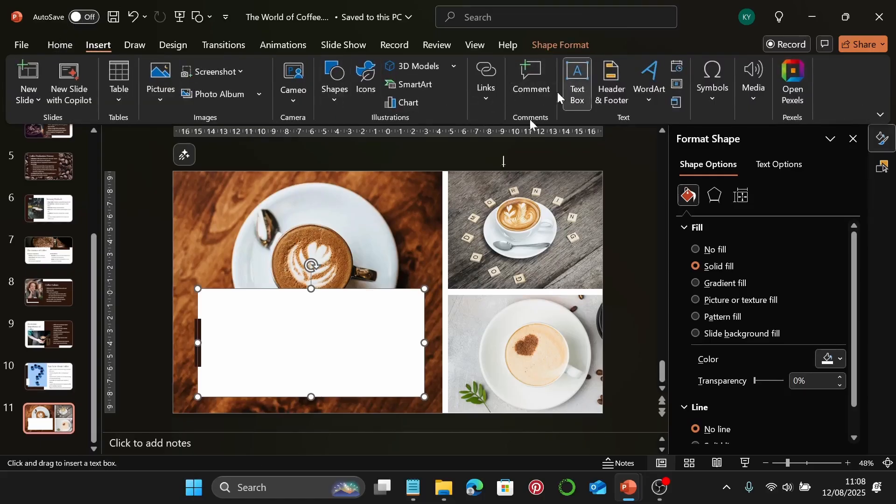
pyautogui.click(413, 487)
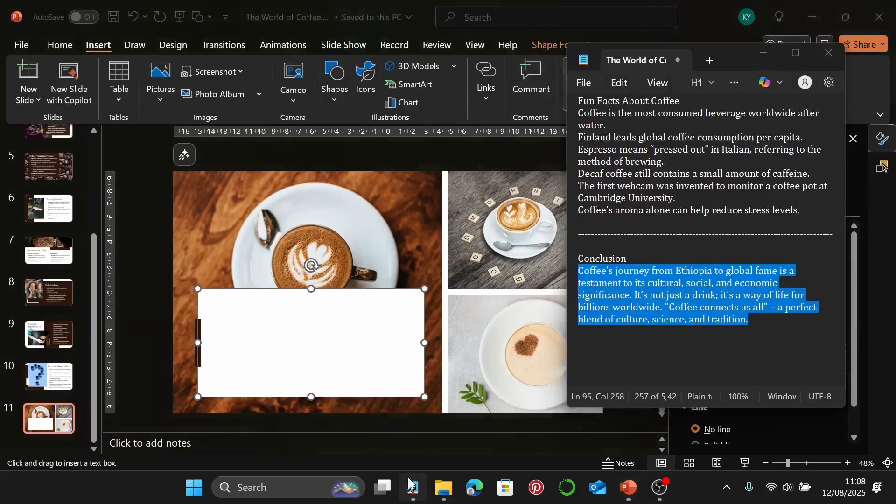
pyautogui.doubleClick(619, 259)
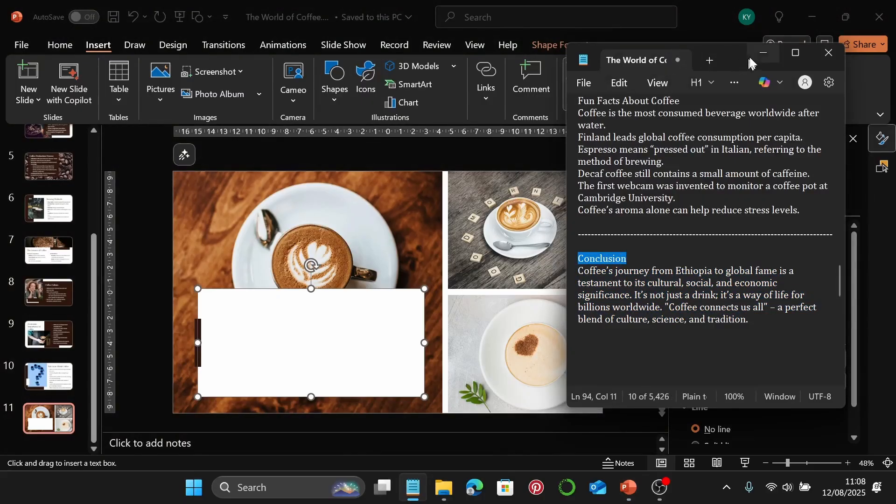
pyautogui.click(763, 53)
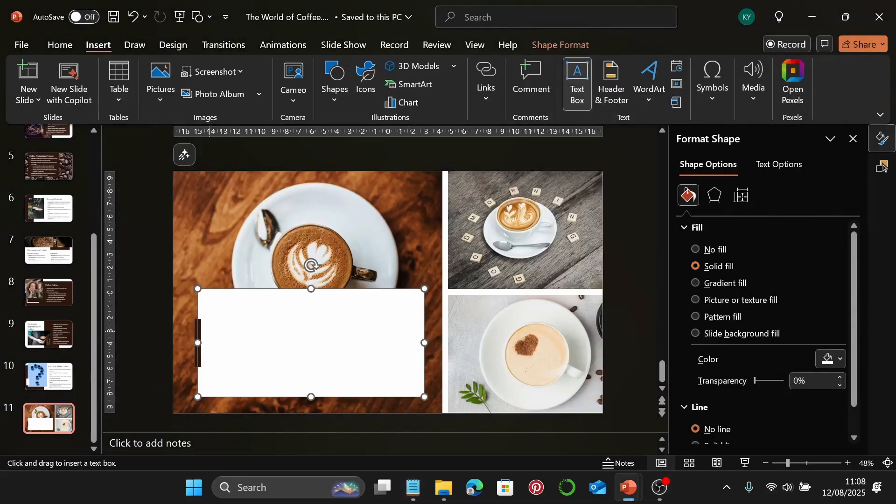
pyautogui.moveTo(209, 331); pyautogui.dragTo(287, 351)
pyautogui.write('Conclusion')
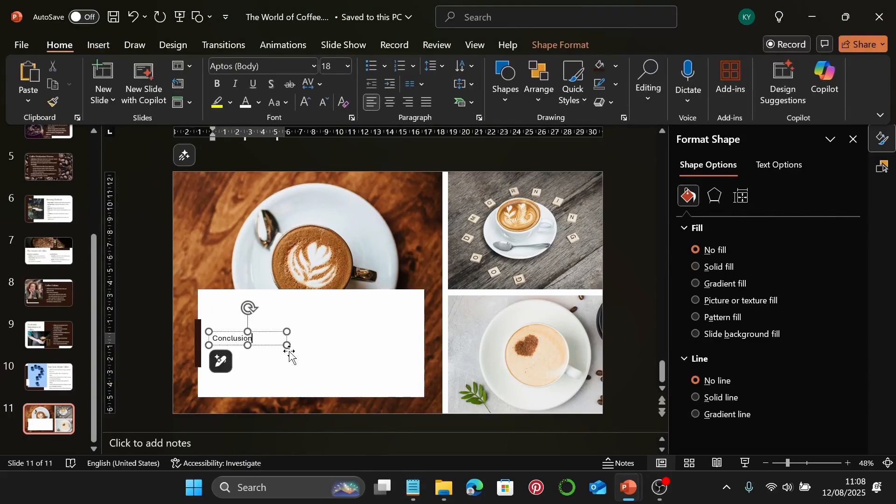
# Step: Format the Conclusion heading in Chamberi Super Display at 40 pt and widen its text box so the word fits on one line beside the bar
pyautogui.click(277, 336)
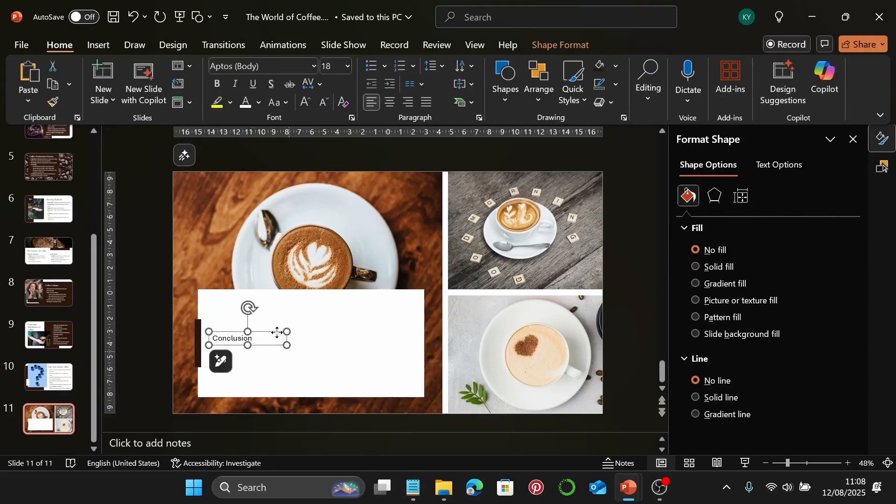
pyautogui.click(314, 69)
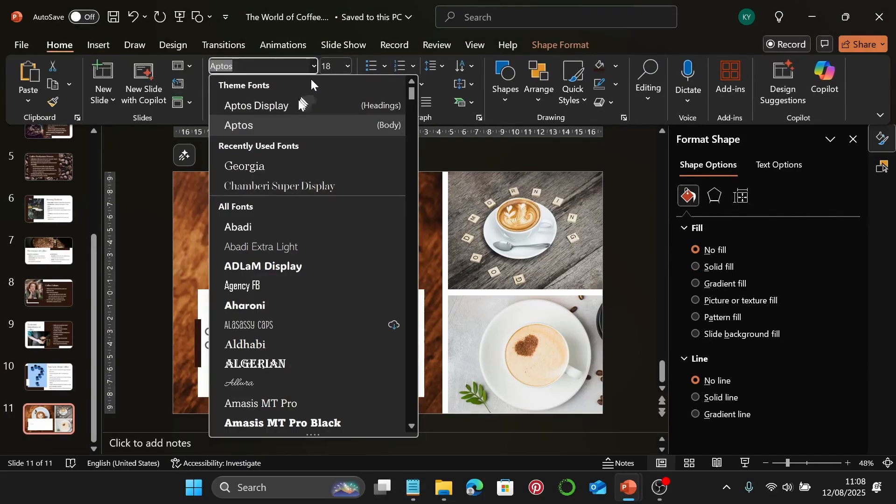
pyautogui.click(274, 185)
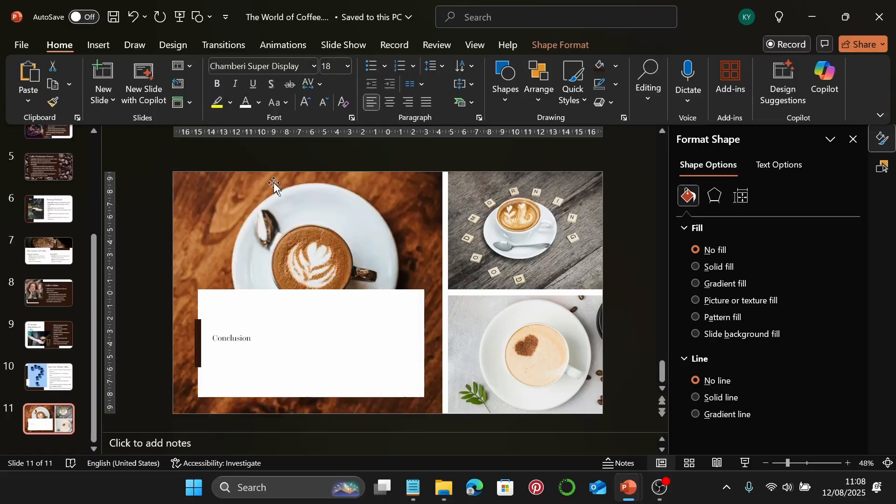
pyautogui.click(334, 66)
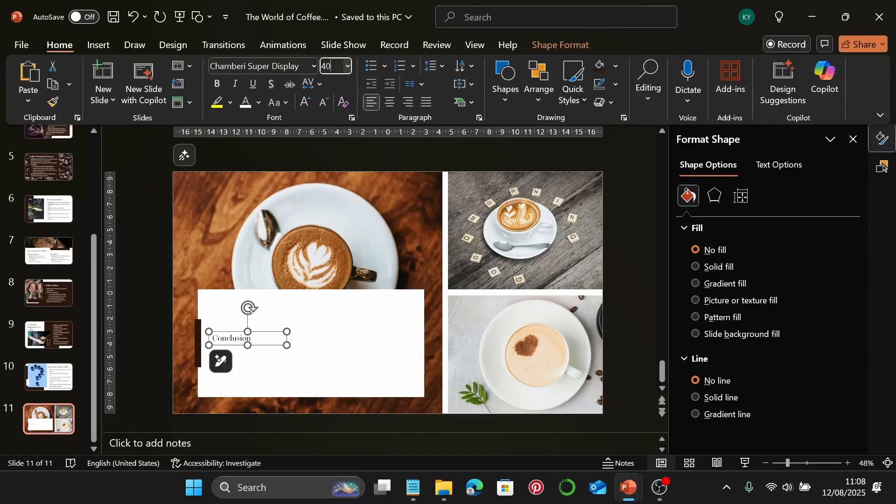
pyautogui.write('40')
pyautogui.press('Return')
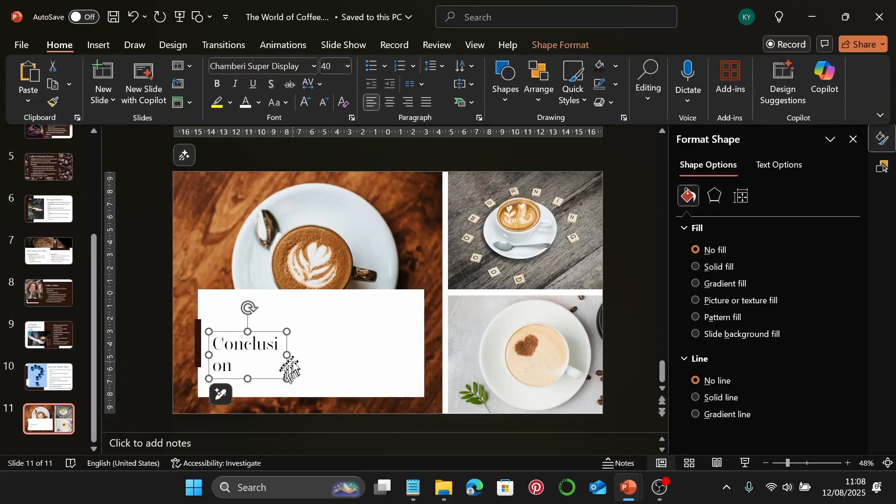
pyautogui.moveTo(287, 355); pyautogui.dragTo(265, 331)
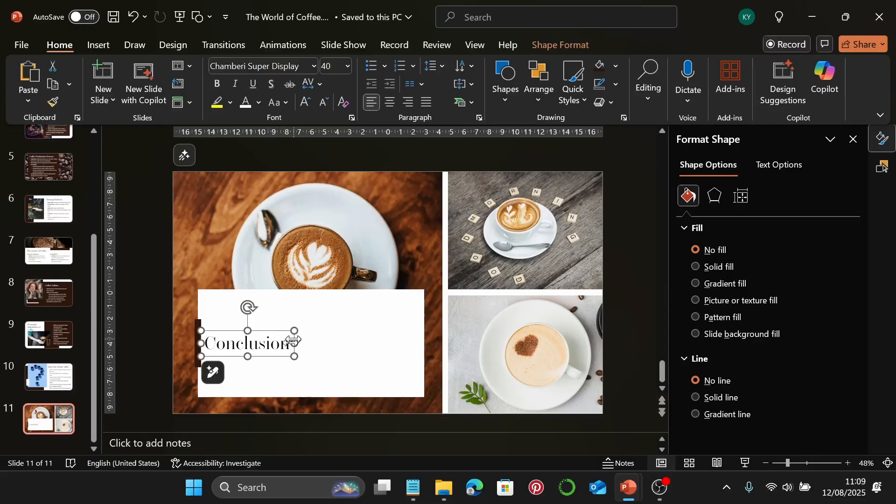
# Step: Draw a vertical line about 6.7 cm high to the right of the Conclusion heading and give it a dark outline colour
pyautogui.click(496, 92)
pyautogui.click(514, 133)
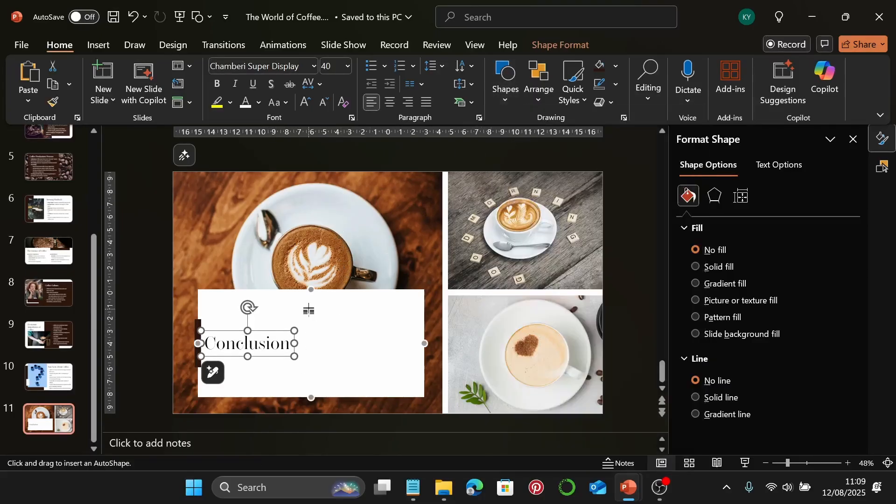
pyautogui.moveTo(305, 303); pyautogui.dragTo(304, 389)
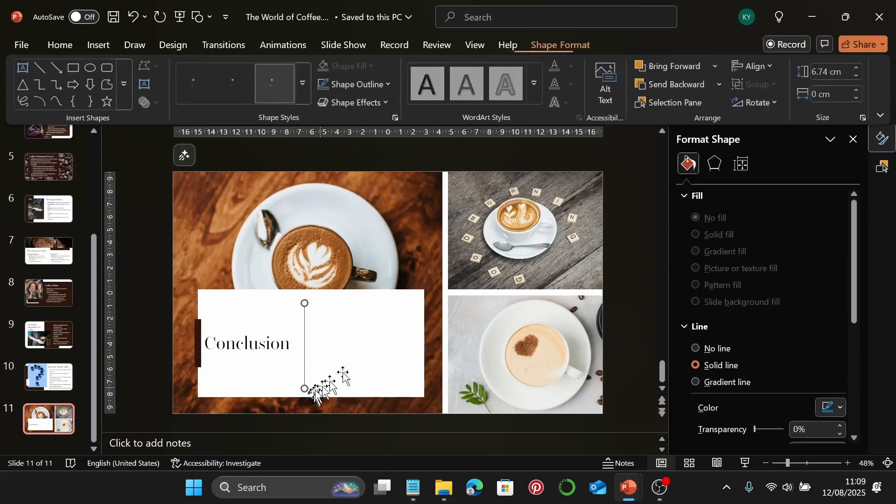
pyautogui.click(376, 85)
pyautogui.click(327, 339)
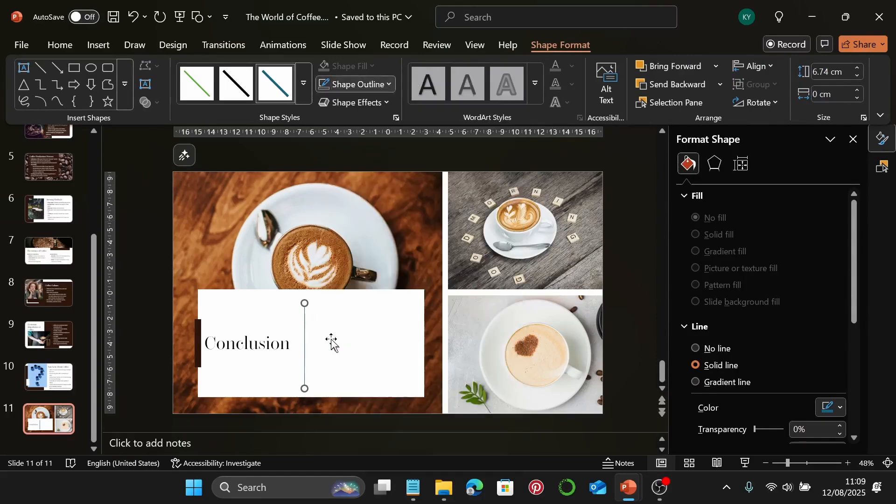
# Step: Set the vertical line's height to 7 cm and align it to the middle of the white rectangle
pyautogui.click(816, 71)
pyautogui.write('7')
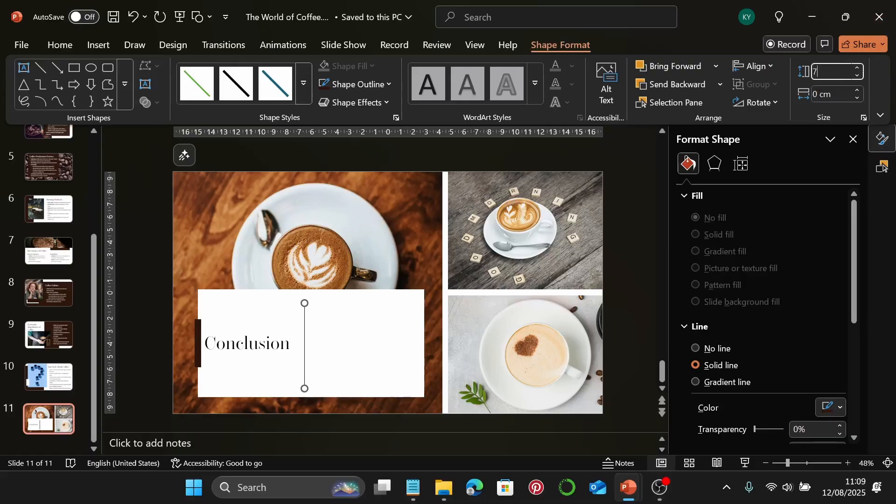
pyautogui.press('Return')
pyautogui.click(355, 361)
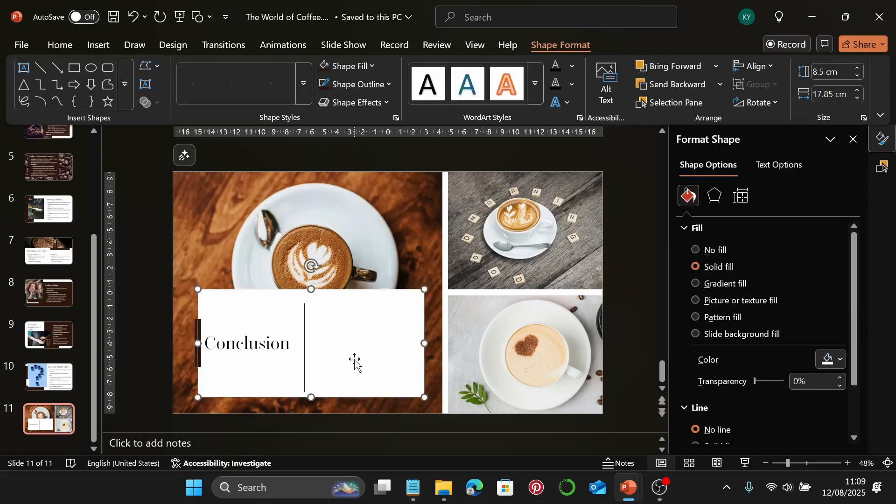
pyautogui.keyDown('shift'); pyautogui.click(304, 351); pyautogui.keyUp('shift')
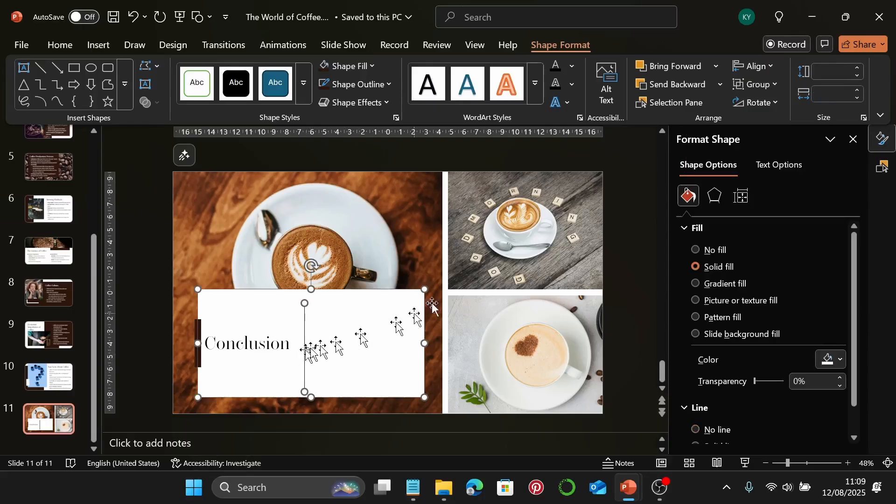
pyautogui.click(760, 66)
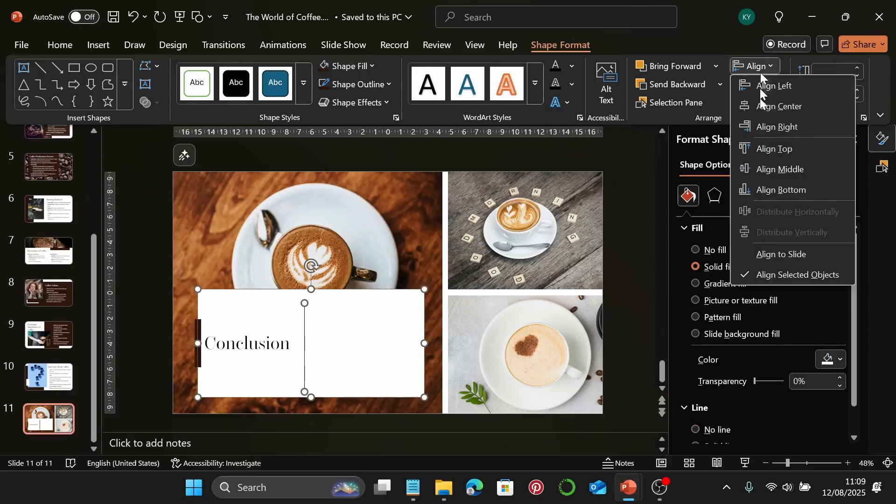
pyautogui.click(772, 173)
pyautogui.press('Escape')
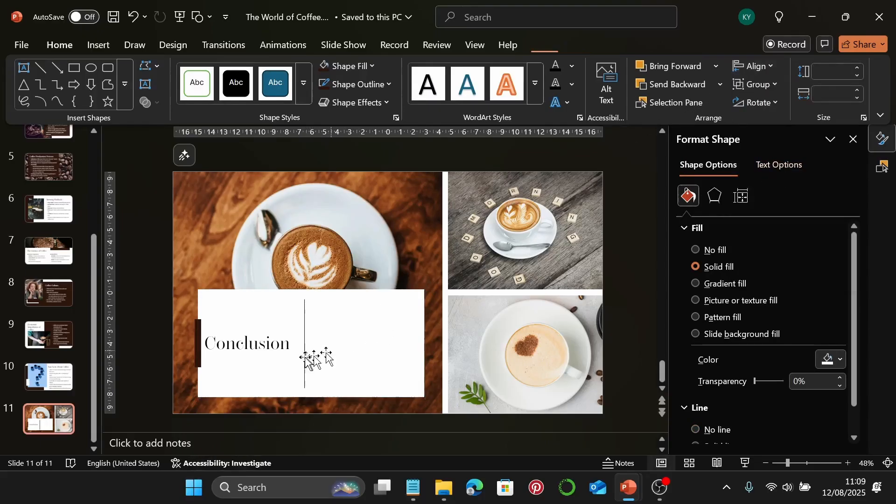
# Step: Nudge the vertical line left until it sits close to the end of the Conclusion heading
pyautogui.moveTo(304, 356); pyautogui.dragTo(312, 356)
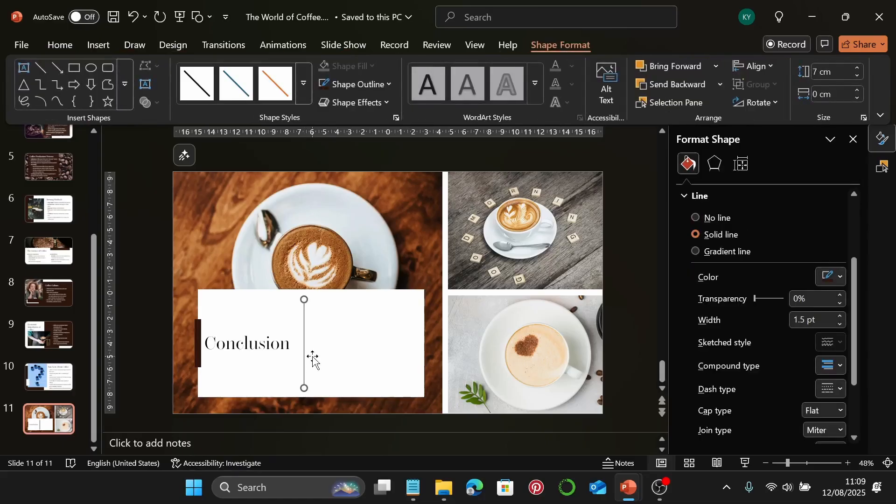
pyautogui.press('Left')
pyautogui.press('Left')
pyautogui.press('Left')
pyautogui.press('Left')
pyautogui.press('Left')
pyautogui.press('Left')
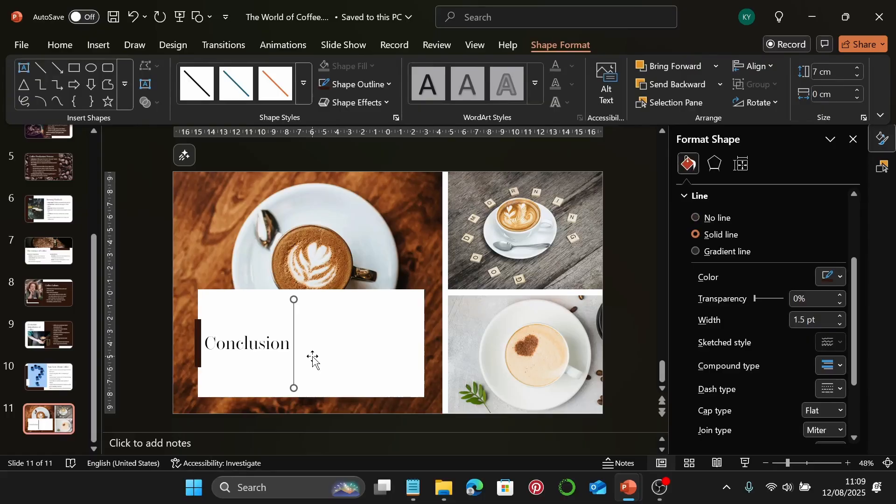
# Step: Duplicate the Conclusion heading and place the copy to the right of the vertical line, near the top of the white rectangle
pyautogui.click(242, 344)
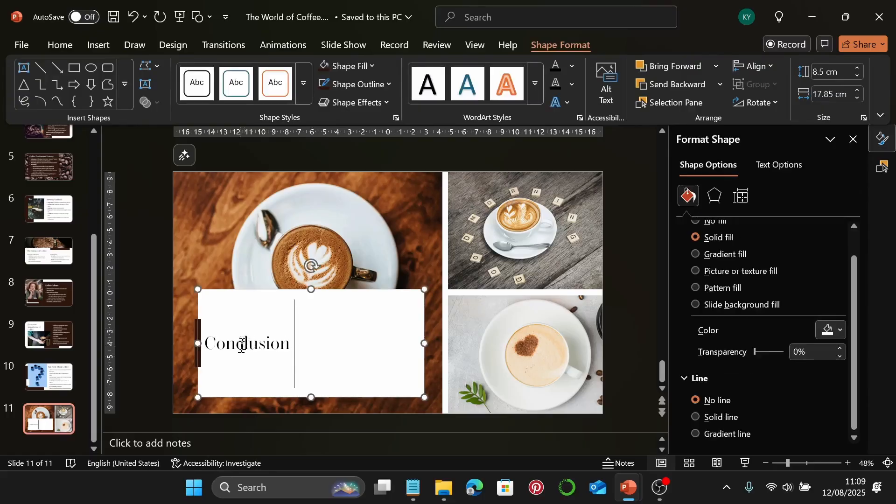
pyautogui.click(242, 345)
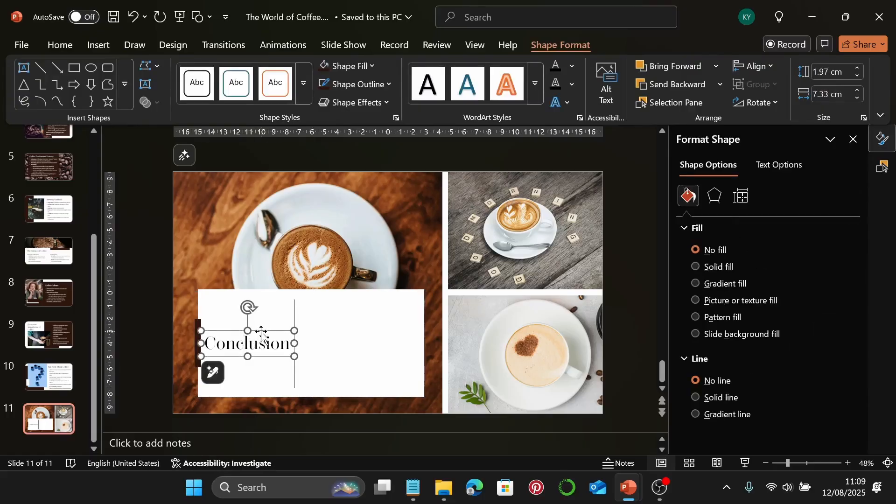
pyautogui.moveTo(263, 335); pyautogui.dragTo(361, 303)
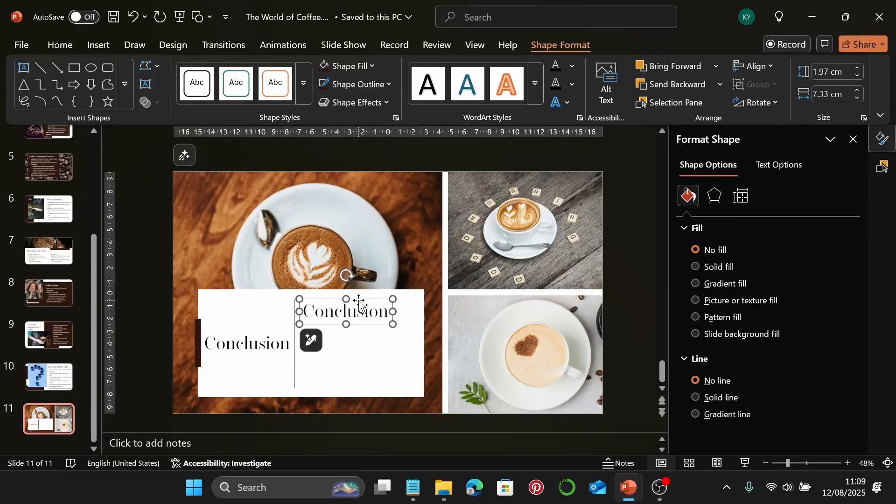
# Step: Format the duplicated Conclusion text in Georgia at 18 pt
pyautogui.click(74, 43)
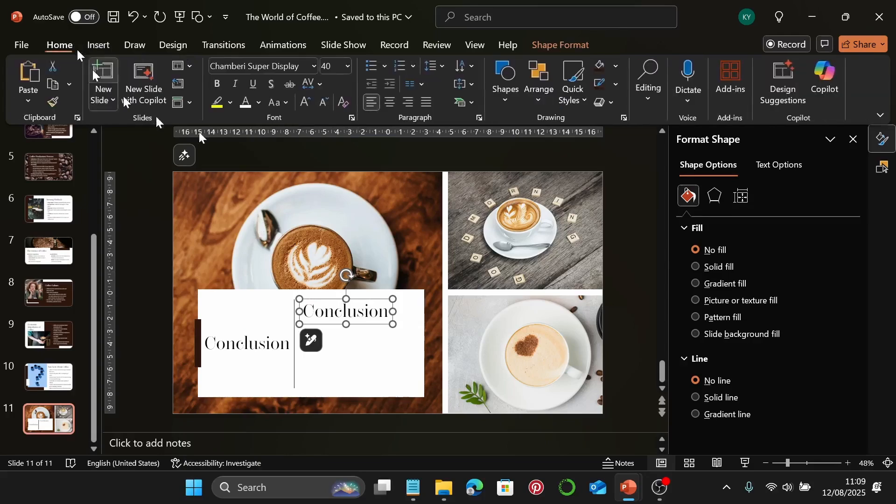
pyautogui.click(313, 66)
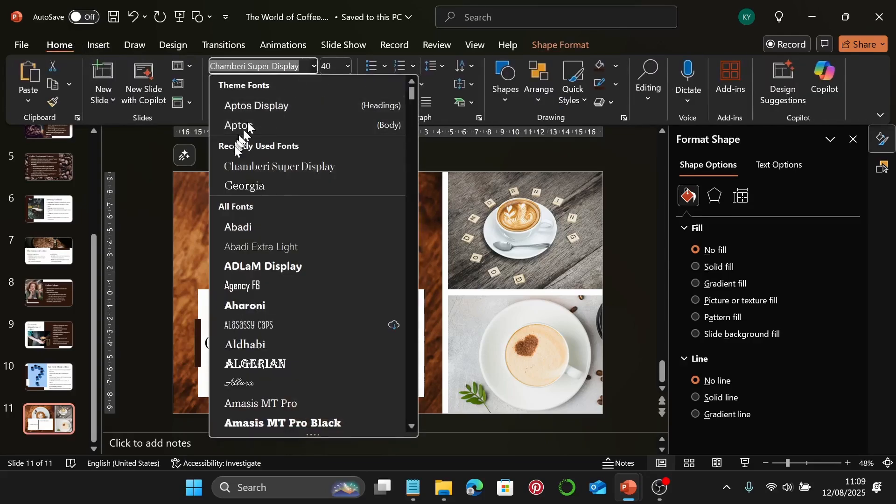
pyautogui.click(248, 184)
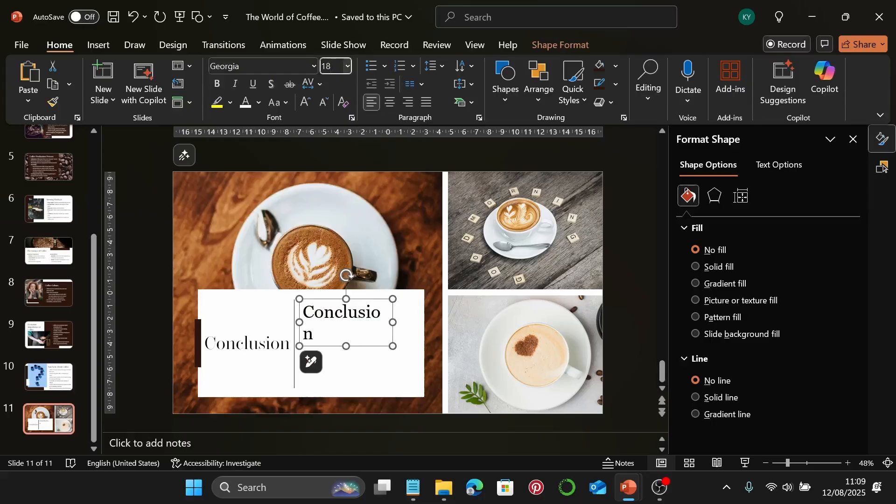
pyautogui.click(332, 66)
pyautogui.write('18')
pyautogui.press('Return')
# Step: Replace the duplicate's text with the conclusion paragraph copied from the Notepad notes, and widen its box almost to the white rectangle's right edge
pyautogui.click(412, 487)
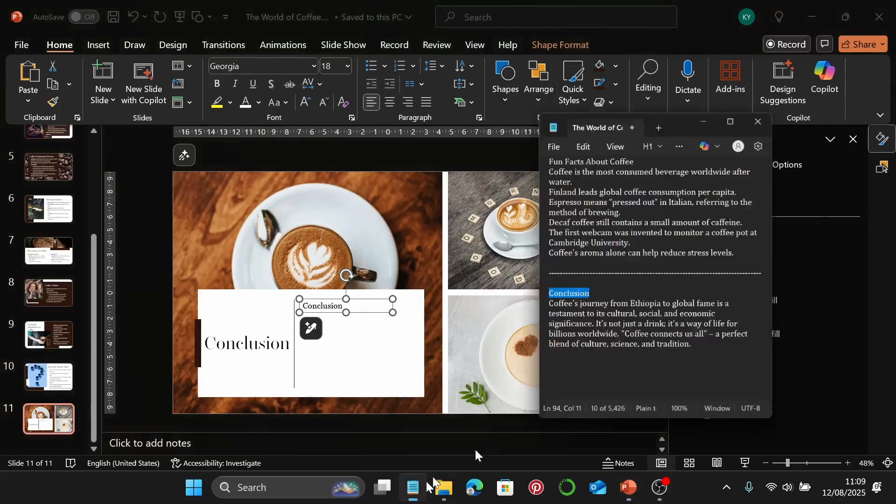
pyautogui.moveTo(749, 320); pyautogui.dragTo(575, 271)
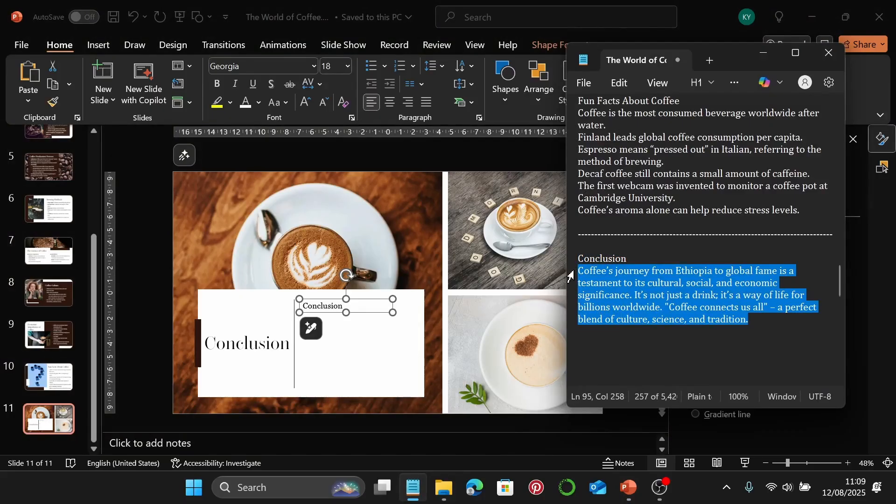
pyautogui.click(762, 53)
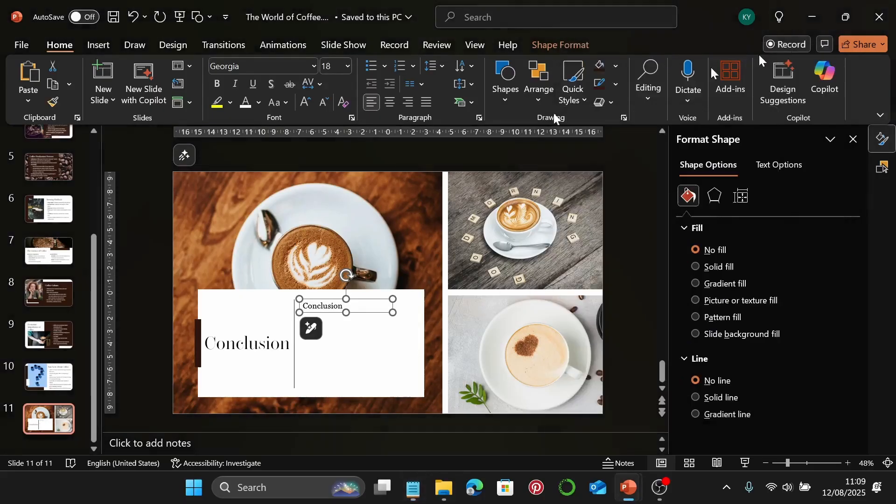
pyautogui.click(322, 307)
pyautogui.doubleClick(322, 308)
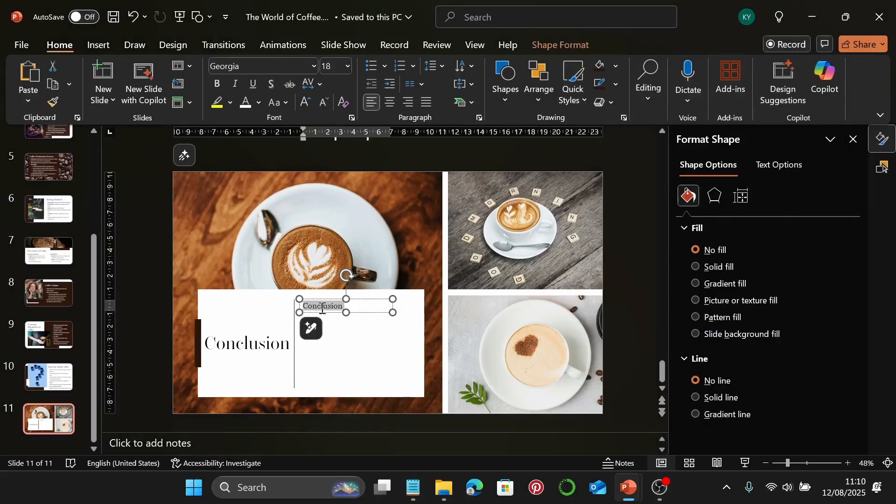
pyautogui.hotkey('ctrl', 'v')
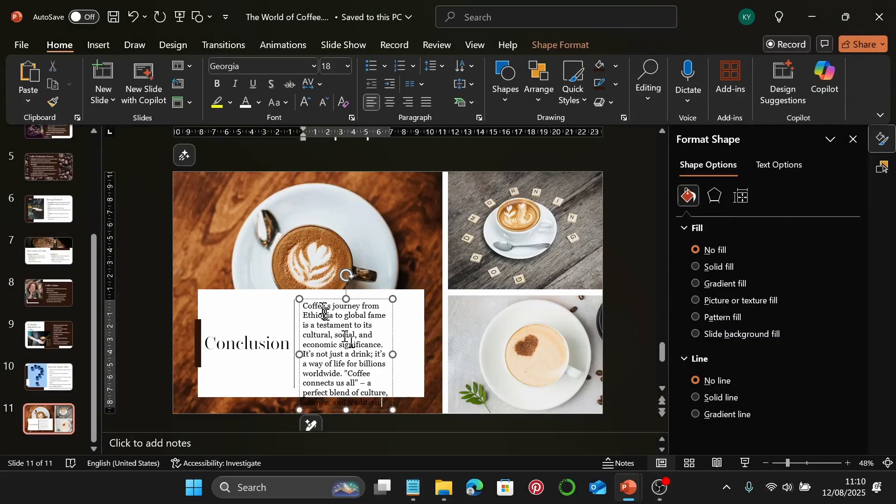
pyautogui.moveTo(393, 354); pyautogui.dragTo(421, 357)
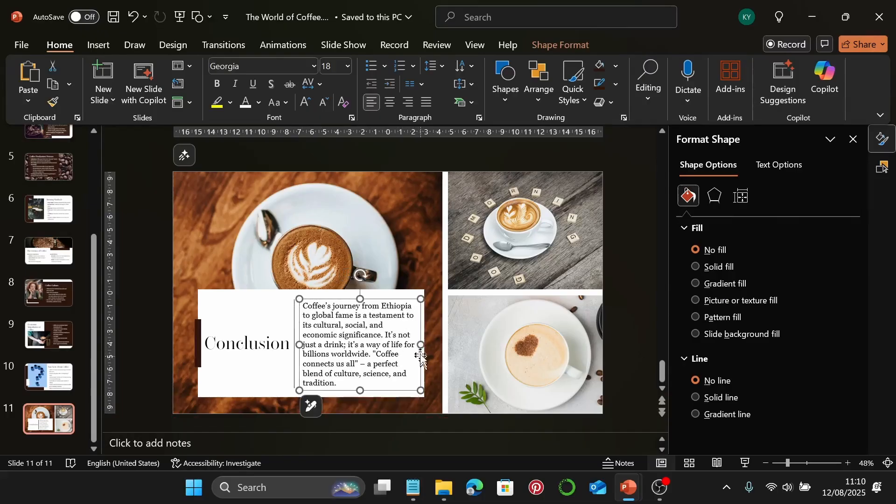
# Step: Align the conclusion paragraph to the middle of the white rectangle
pyautogui.click(394, 294)
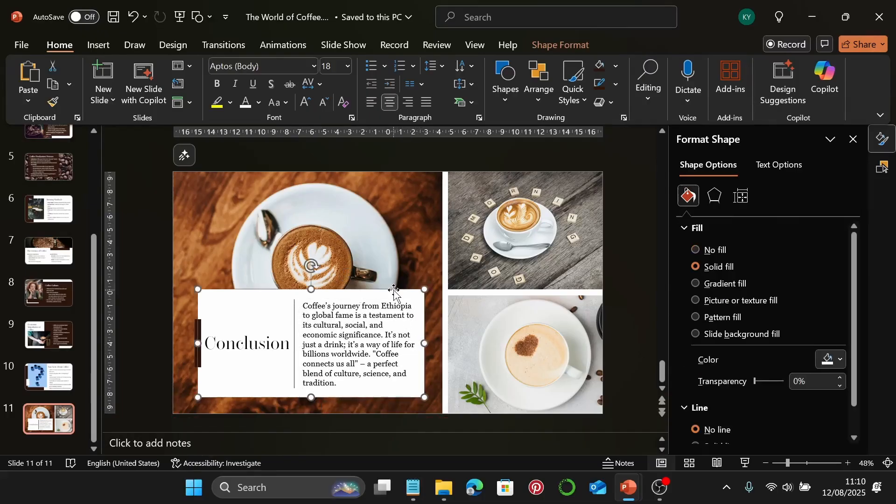
pyautogui.keyDown('shift'); pyautogui.click(377, 317); pyautogui.keyUp('shift')
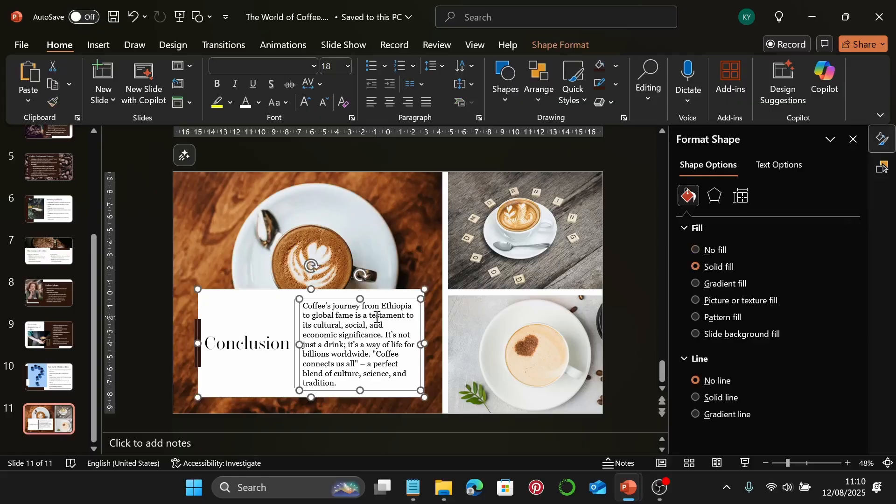
pyautogui.click(544, 102)
pyautogui.moveTo(607, 330)
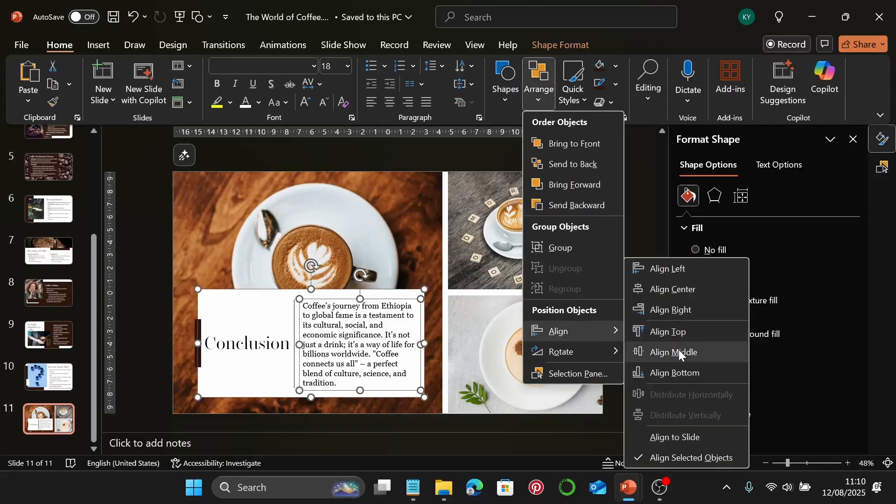
pyautogui.click(678, 349)
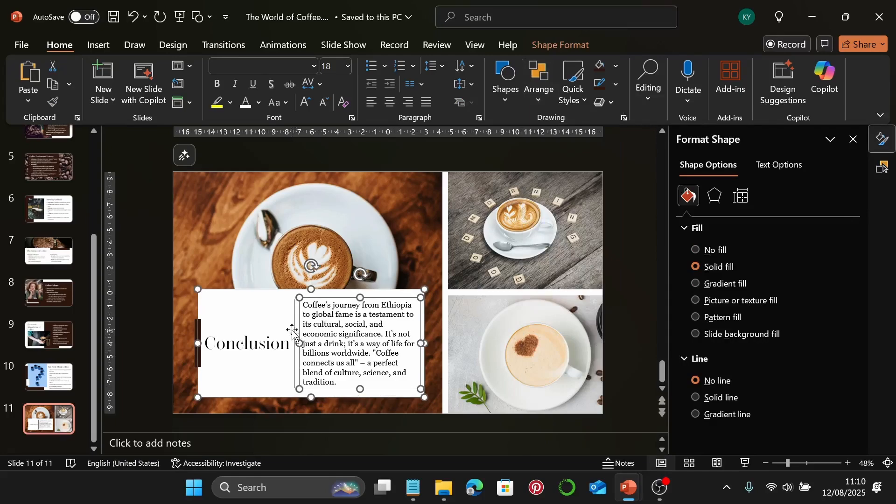
# Step: Group the white rectangle, paragraph, vertical line, Conclusion heading and dark bar together
pyautogui.keyDown('shift'); pyautogui.click(275, 335); pyautogui.keyUp('shift')
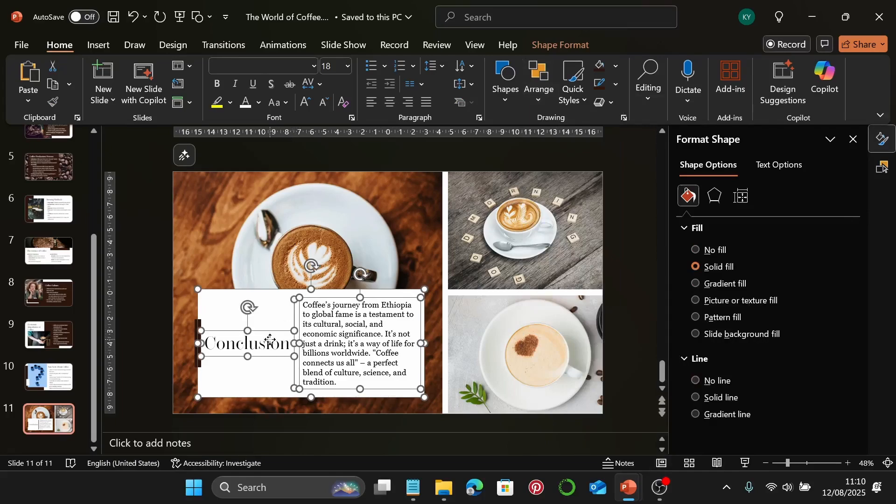
pyautogui.keyDown('shift'); pyautogui.click(196, 329); pyautogui.keyUp('shift')
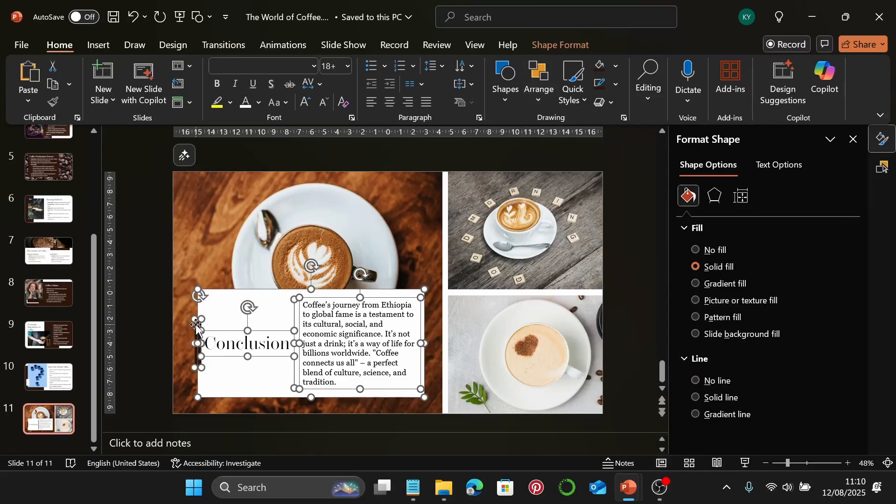
pyautogui.hotkey('ctrl', 'g')
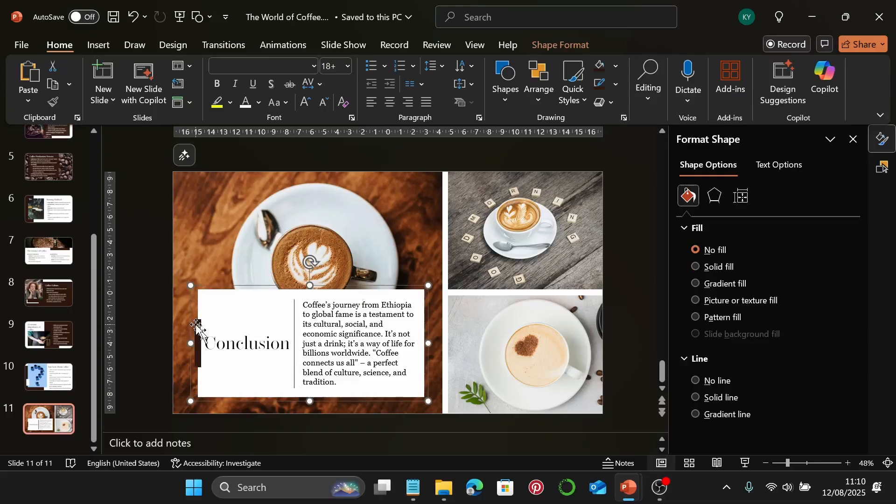
# Step: Shift the grouped Conclusion panel slightly left and up over the large coffee photo, and deselect it
pyautogui.moveTo(241, 316); pyautogui.dragTo(240, 318)
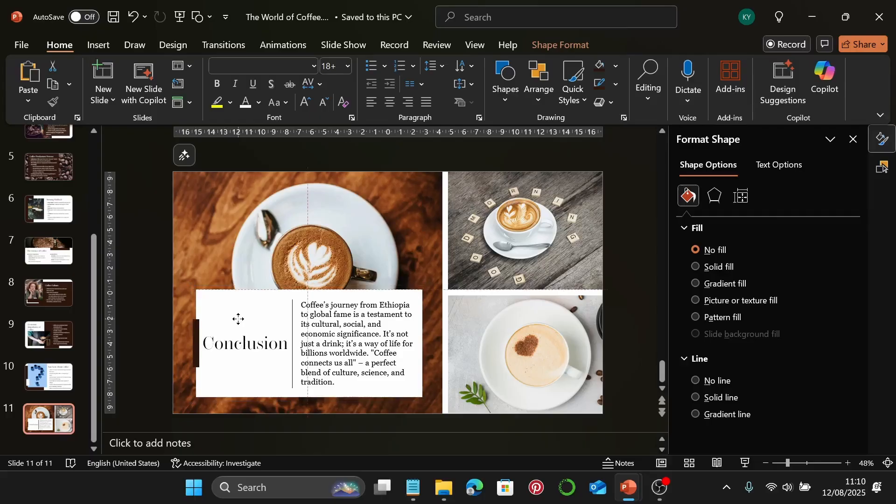
pyautogui.moveTo(238, 318); pyautogui.dragTo(238, 321)
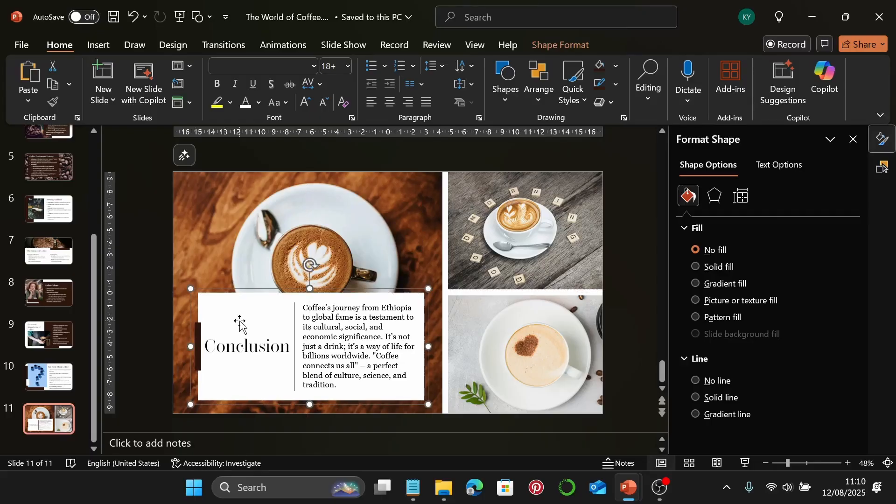
pyautogui.moveTo(272, 304); pyautogui.dragTo(264, 310)
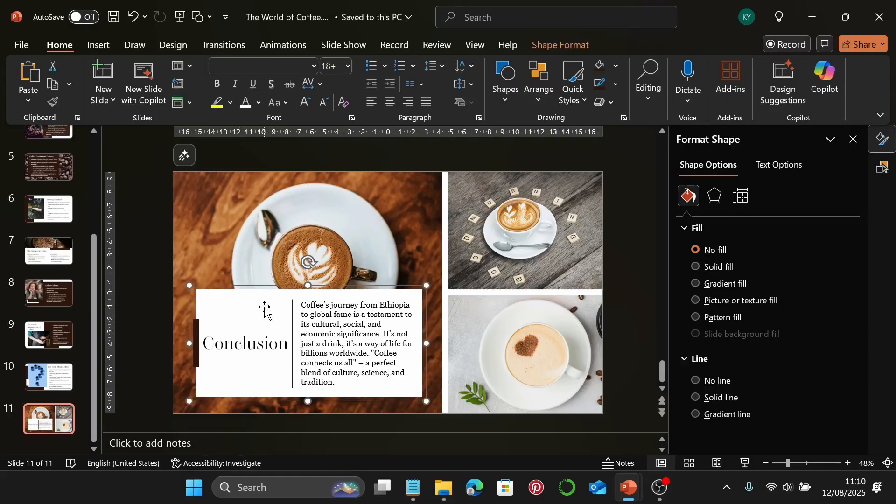
pyautogui.hotkey('ctrl', 'z')
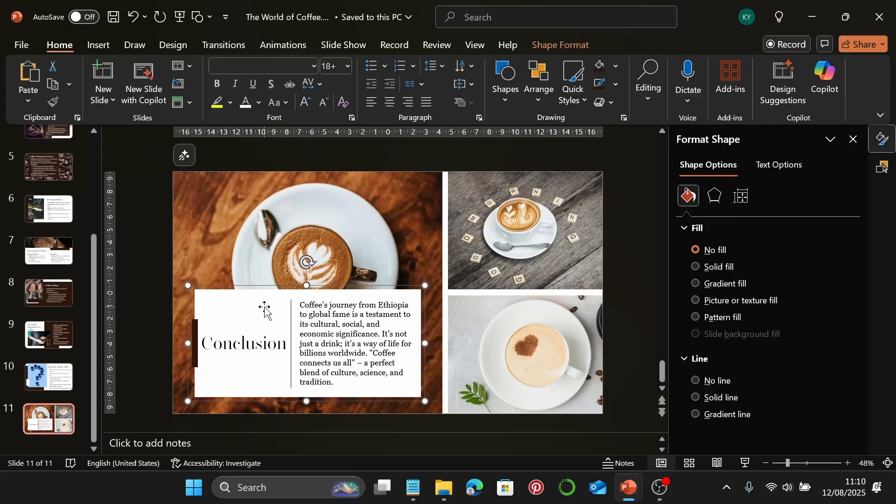
pyautogui.press('Up')
pyautogui.press('Up')
pyautogui.press('Up')
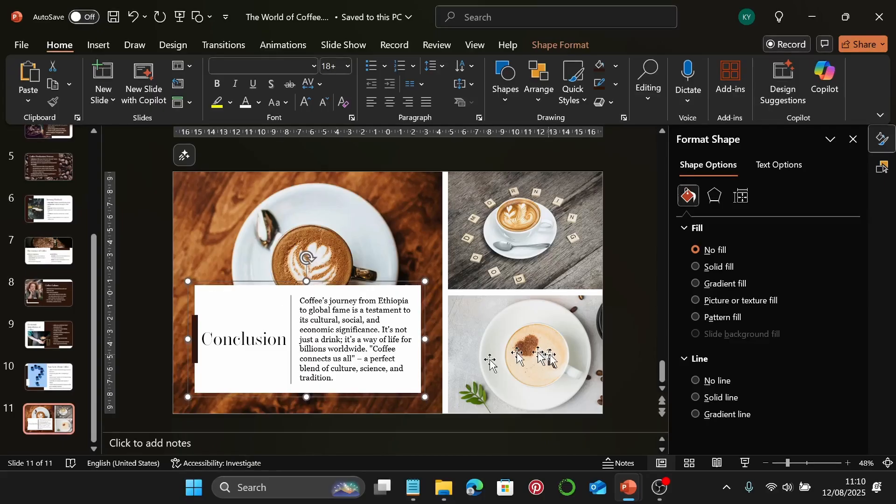
pyautogui.click(615, 345)
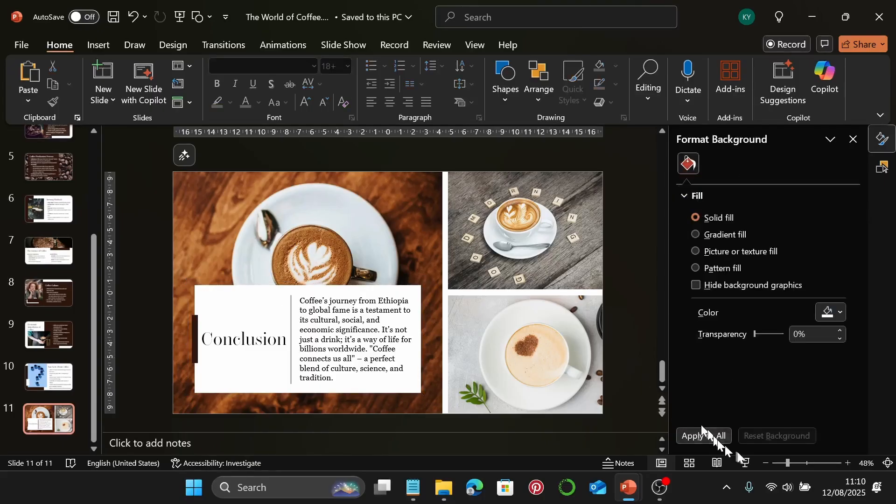